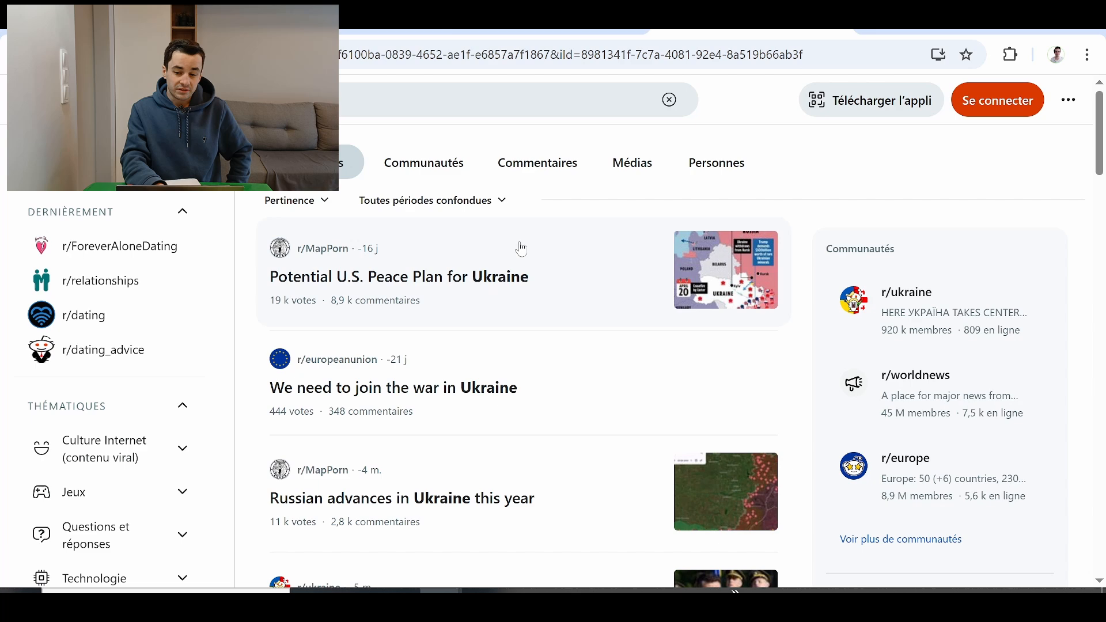
{"action": "scroll", "coordinate": [521, 250], "scroll_direction": "down", "scroll_amount": 1}
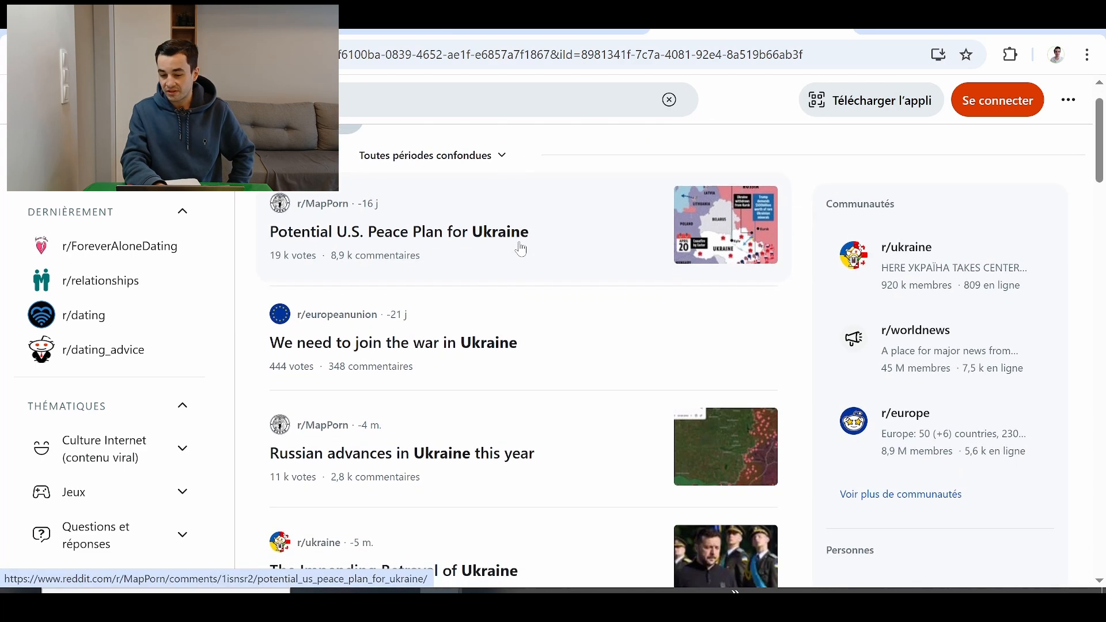
{"action": "scroll", "coordinate": [521, 249], "scroll_direction": "up", "scroll_amount": 1}
{"action": "scroll", "coordinate": [521, 249], "scroll_direction": "up", "scroll_amount": 1}
{"action": "scroll", "coordinate": [521, 249], "scroll_direction": "up", "scroll_amount": 1}
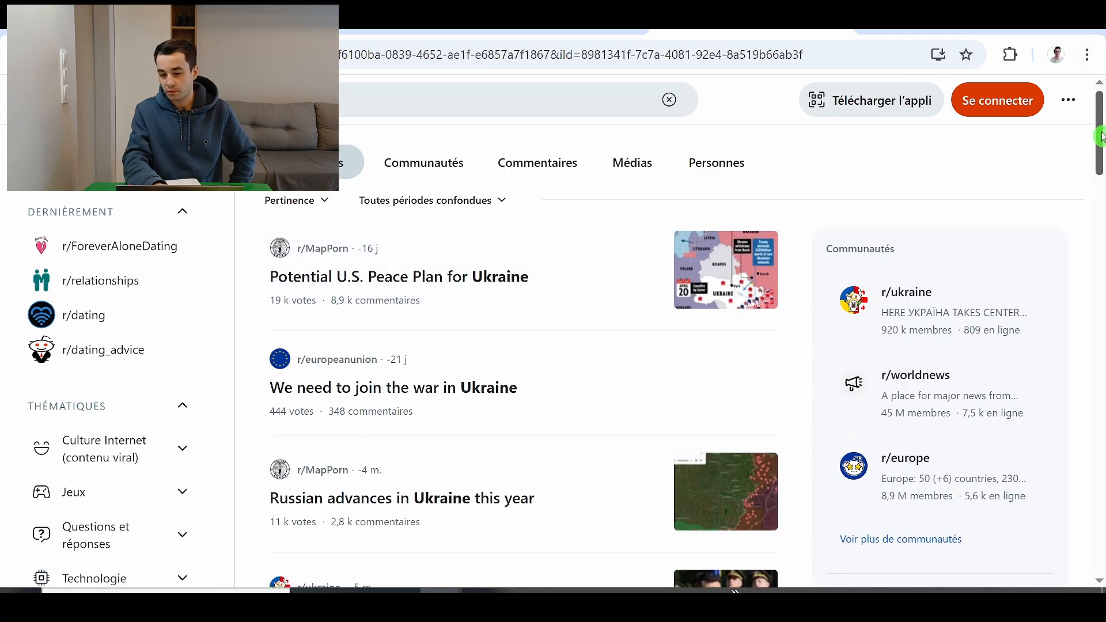
{"action": "left_click_drag", "start_coordinate": [1100, 137], "coordinate": [1100, 450]}
{"action": "scroll", "coordinate": [468, 418], "scroll_direction": "up", "scroll_amount": 3}
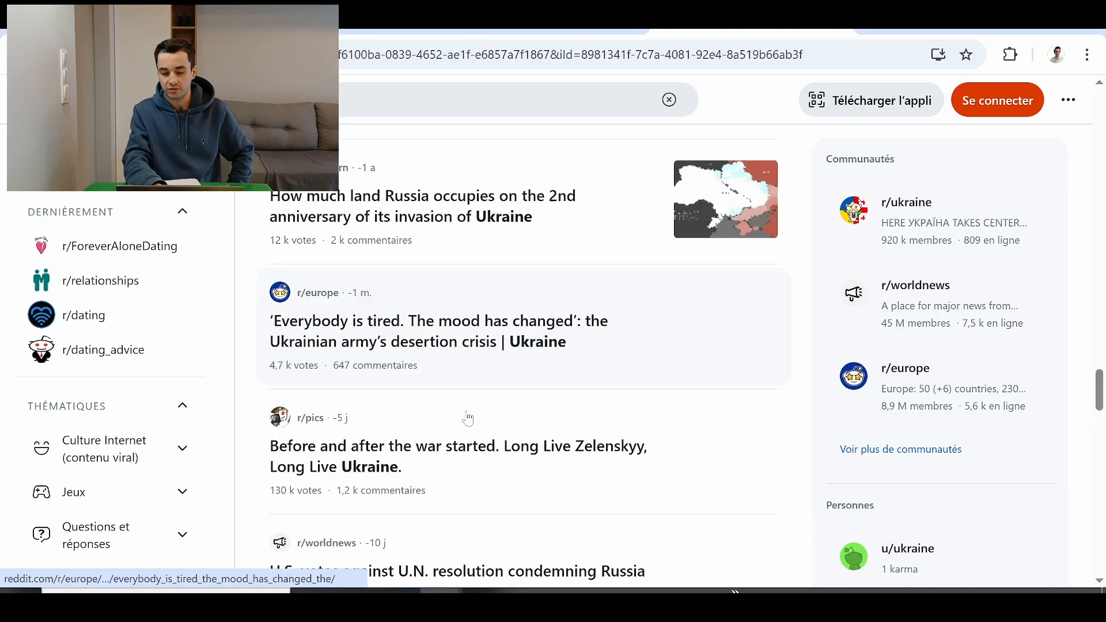
{"action": "scroll", "coordinate": [468, 418], "scroll_direction": "down", "scroll_amount": 5}
{"action": "scroll", "coordinate": [468, 418], "scroll_direction": "down", "scroll_amount": 5}
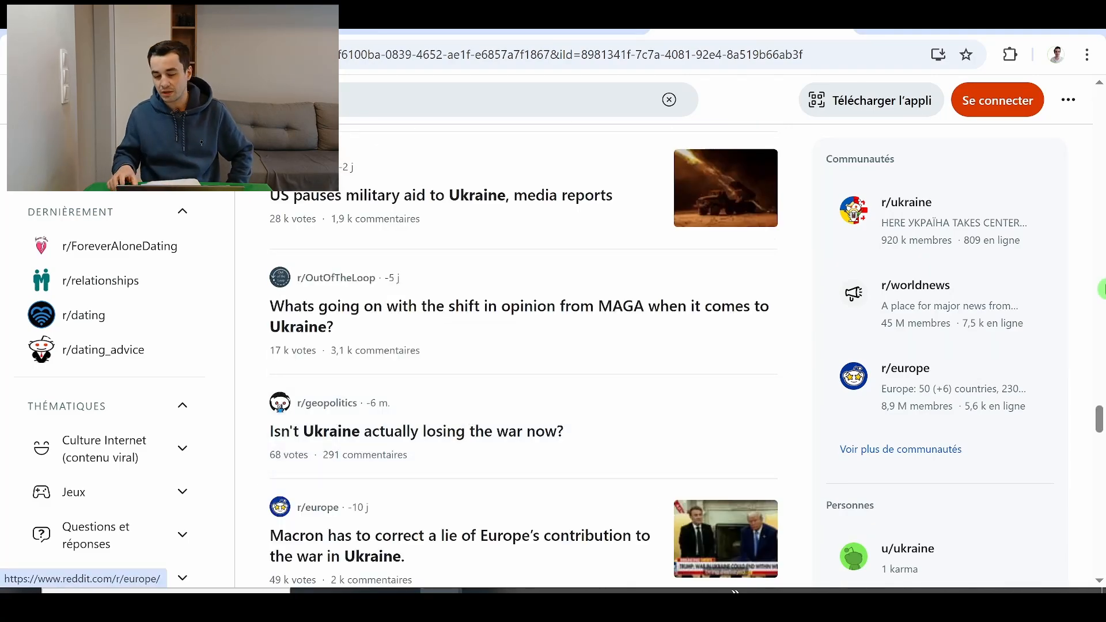
{"action": "scroll", "coordinate": [566, 500], "scroll_direction": "down", "scroll_amount": 3}
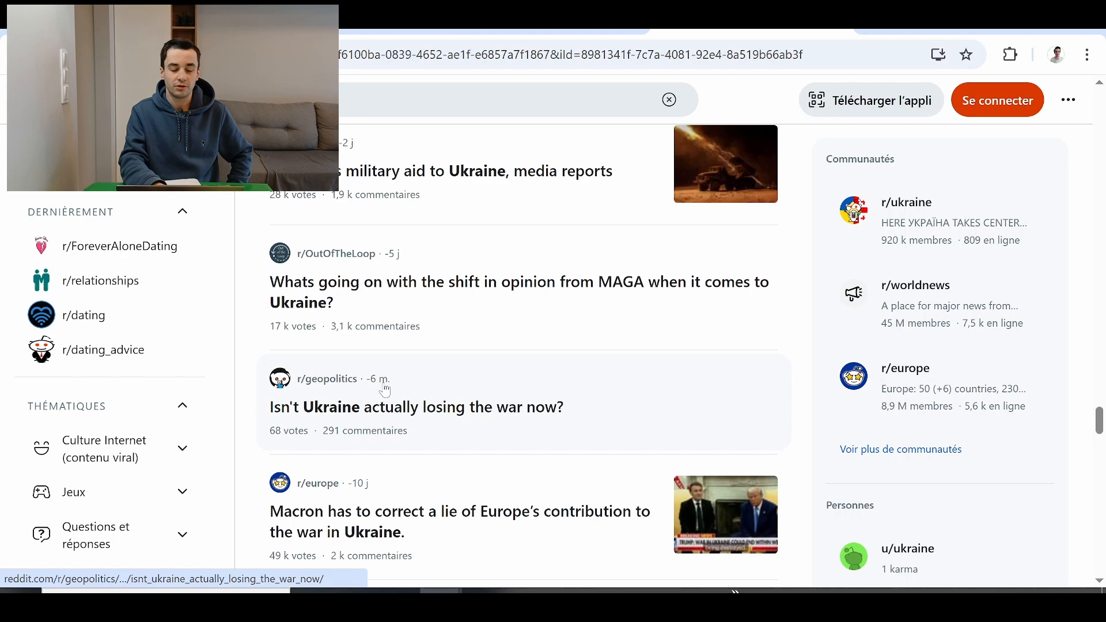
{"action": "scroll", "coordinate": [565, 500], "scroll_direction": "down", "scroll_amount": 5}
{"action": "scroll", "coordinate": [566, 501], "scroll_direction": "down", "scroll_amount": 5}
{"action": "scroll", "coordinate": [566, 501], "scroll_direction": "down", "scroll_amount": 3}
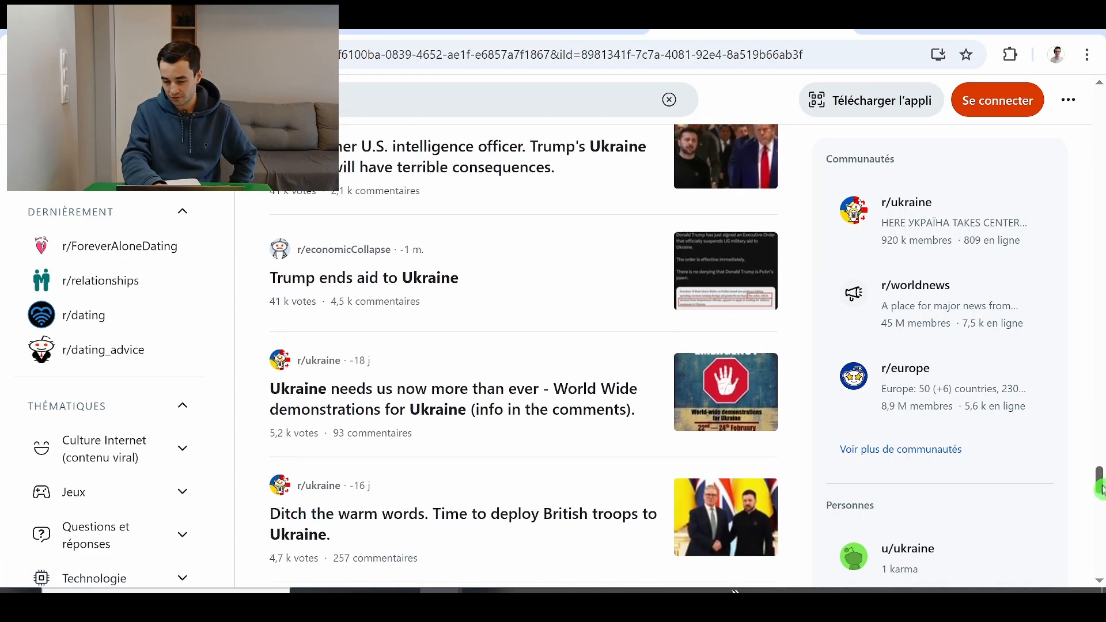
{"action": "left_click_drag", "start_coordinate": [1099, 471], "coordinate": [1098, 86]}
- Reload the Reddit 'ukraine' search results and switch to the Octoparse infinite-scroll help article
{"action": "key", "text": "F5"}
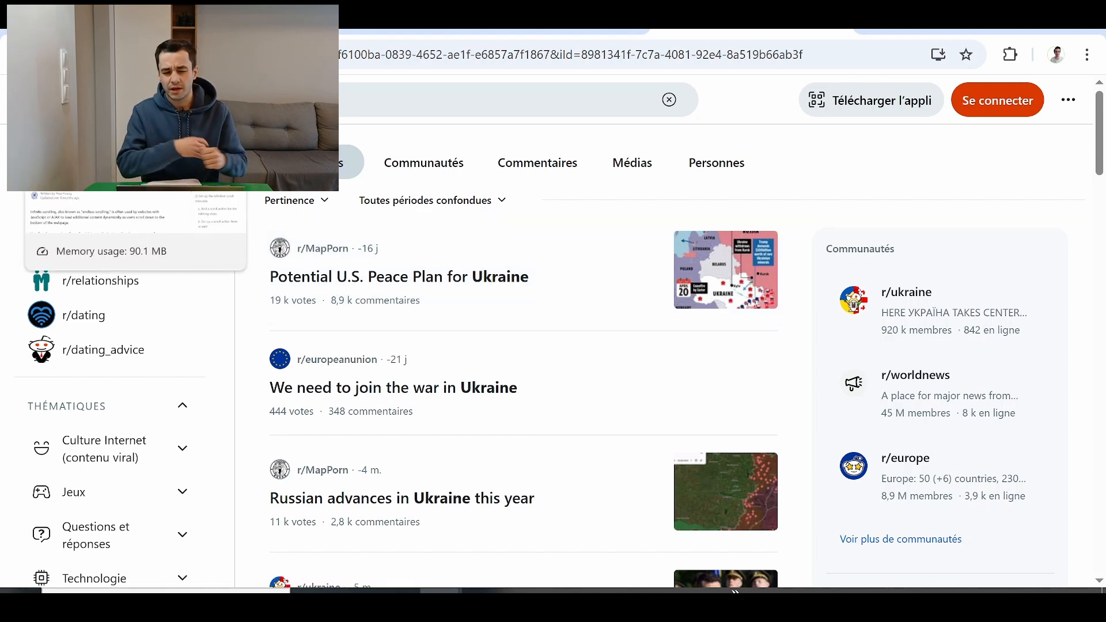
{"action": "key", "text": "ctrl+Tab"}
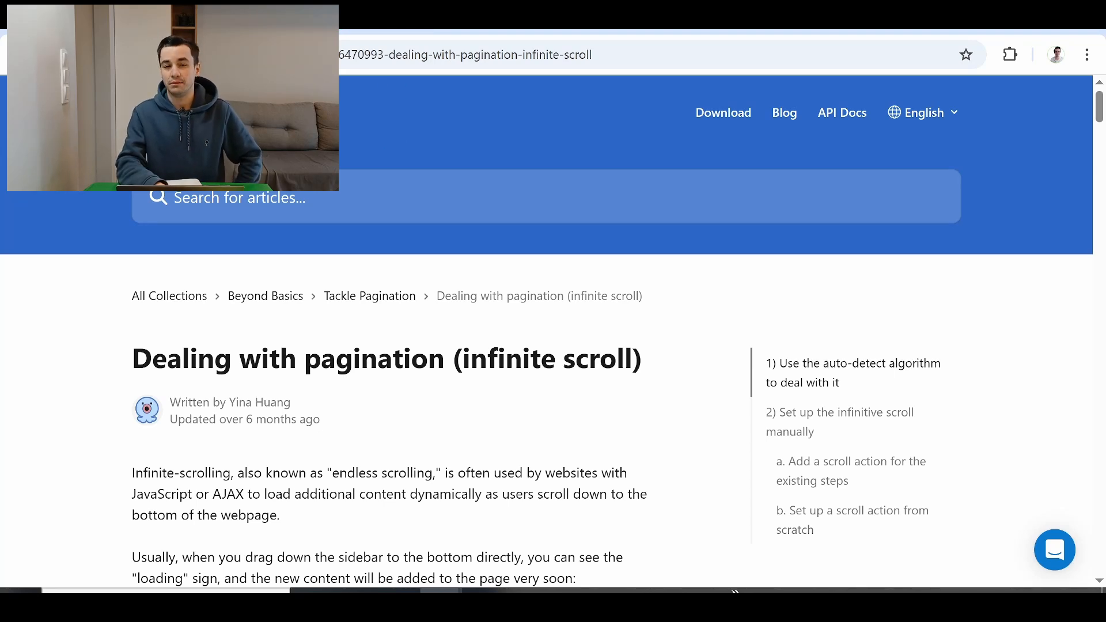
- Browse the Octoparse YouTube playlists and homepage, then select the Reddit ukraine search URL in the address bar
{"action": "left_click", "coordinate": [364, 13]}
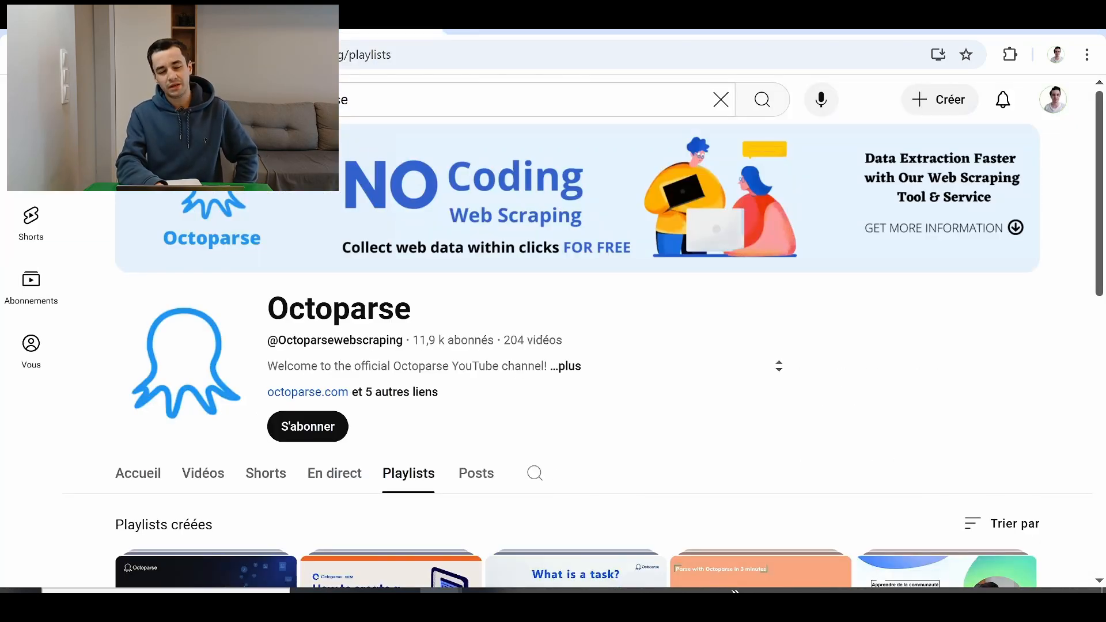
{"action": "scroll", "coordinate": [506, 246], "scroll_direction": "down", "scroll_amount": 1}
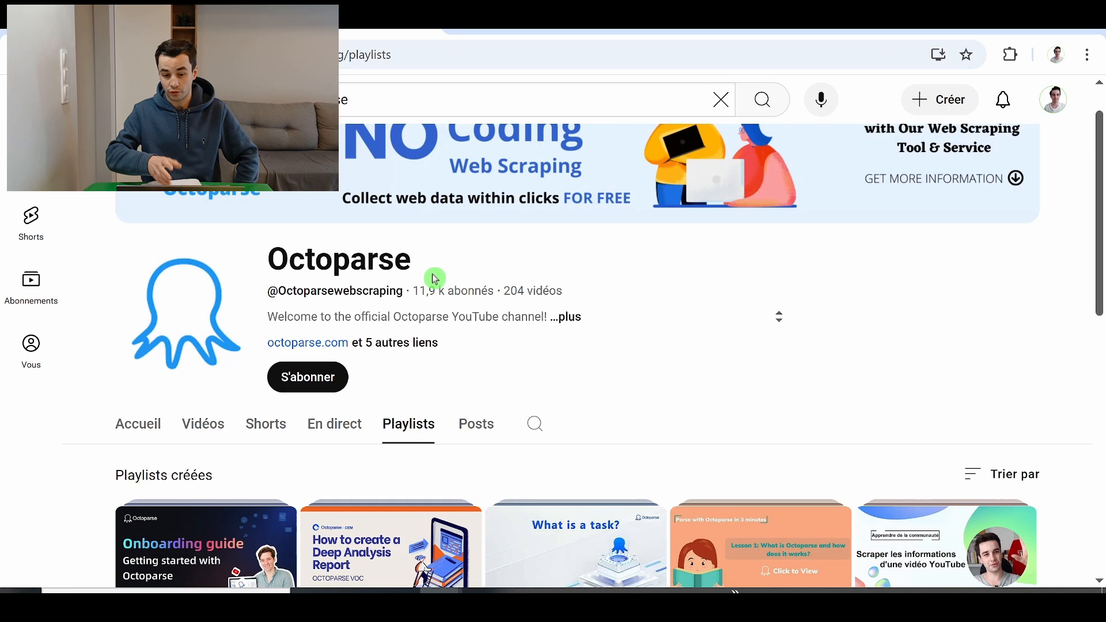
{"action": "left_click", "coordinate": [537, 17]}
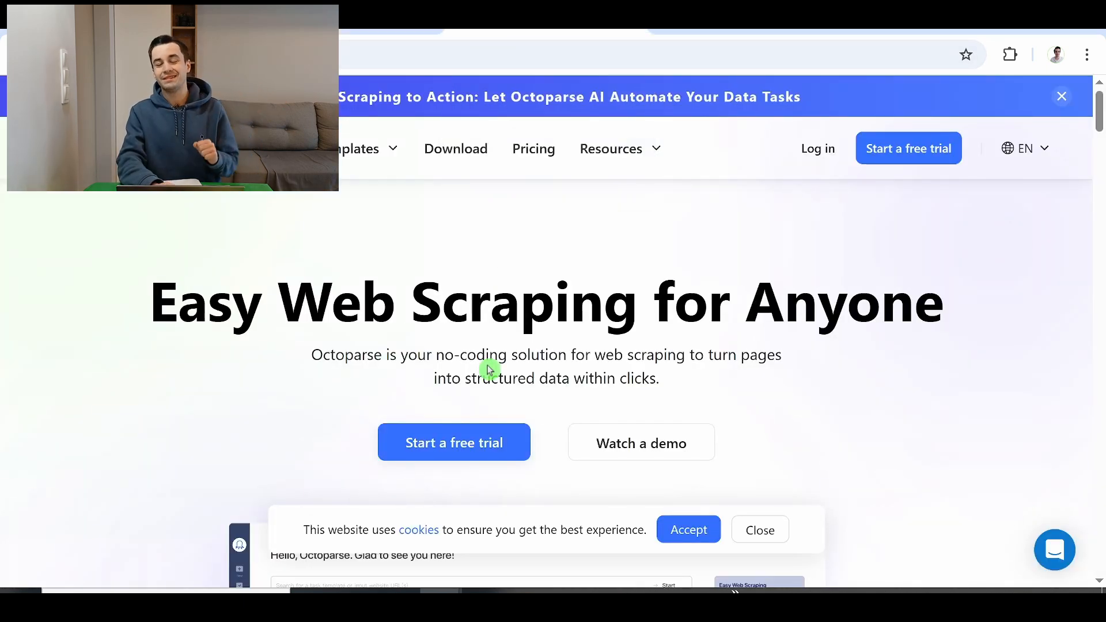
{"action": "key", "text": "ctrl+Tab"}
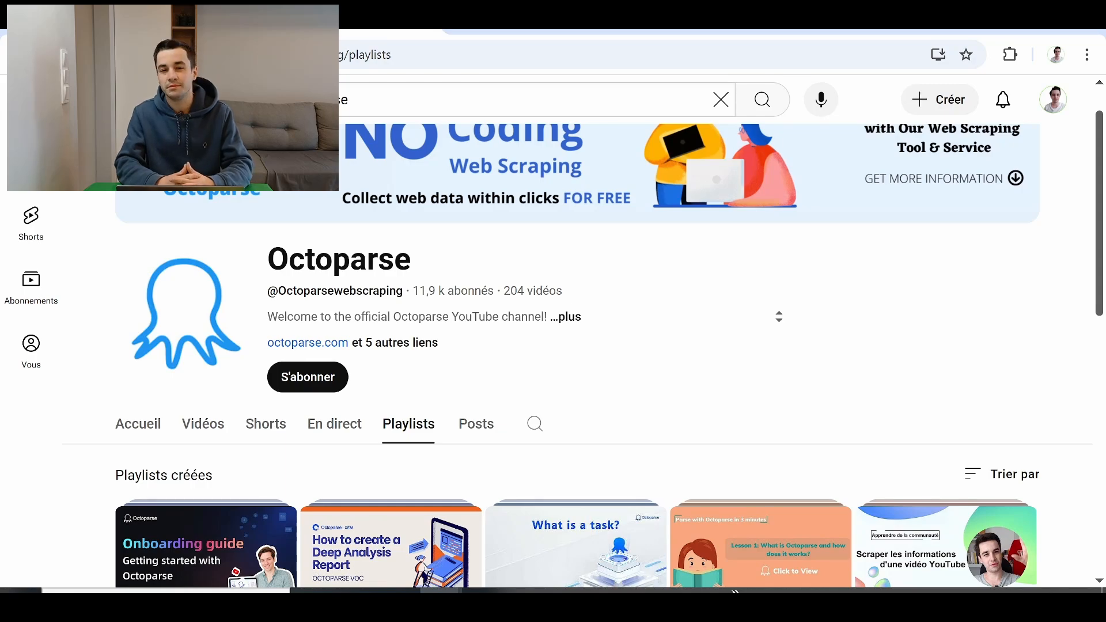
{"action": "scroll", "coordinate": [471, 290], "scroll_direction": "down", "scroll_amount": 3}
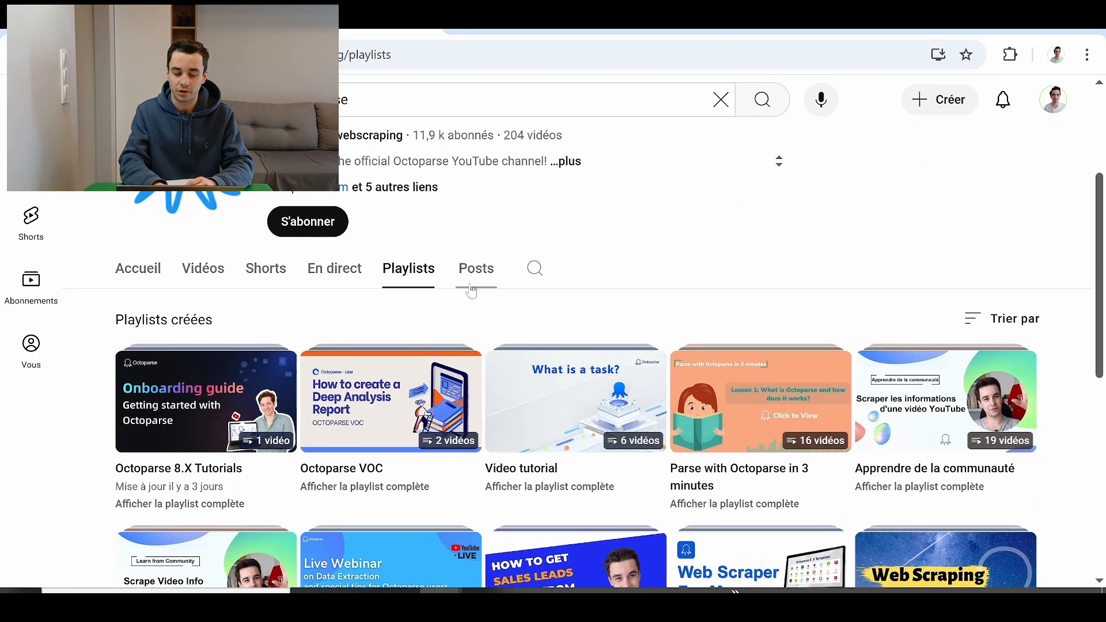
{"action": "scroll", "coordinate": [471, 290], "scroll_direction": "down", "scroll_amount": 3}
{"action": "scroll", "coordinate": [472, 289], "scroll_direction": "up", "scroll_amount": 3}
{"action": "scroll", "coordinate": [471, 290], "scroll_direction": "up", "scroll_amount": 3}
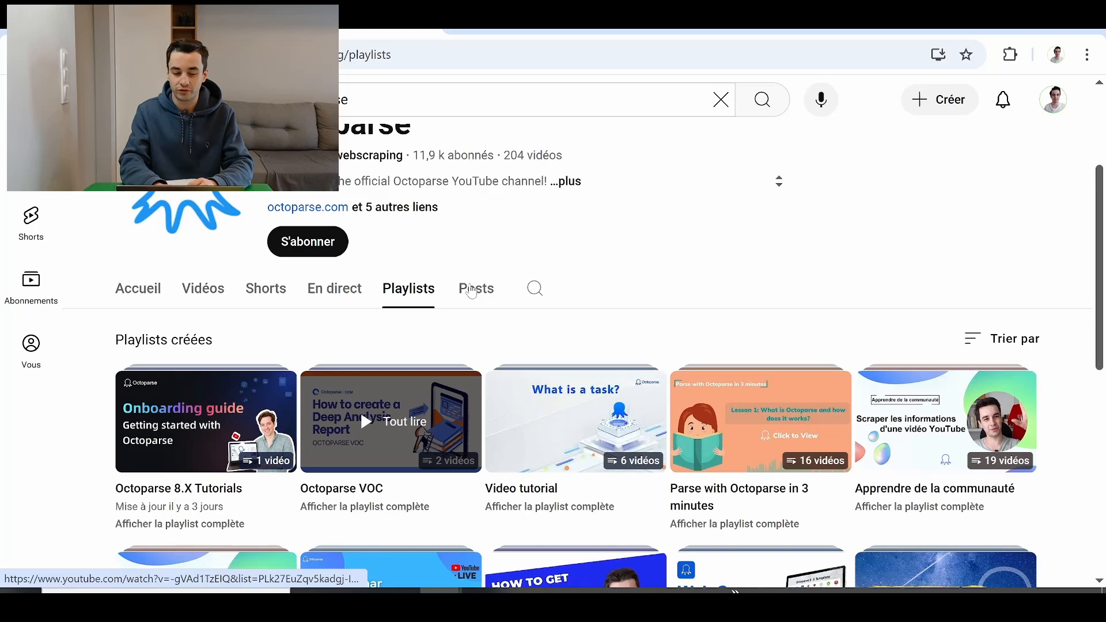
{"action": "scroll", "coordinate": [471, 289], "scroll_direction": "up", "scroll_amount": 2}
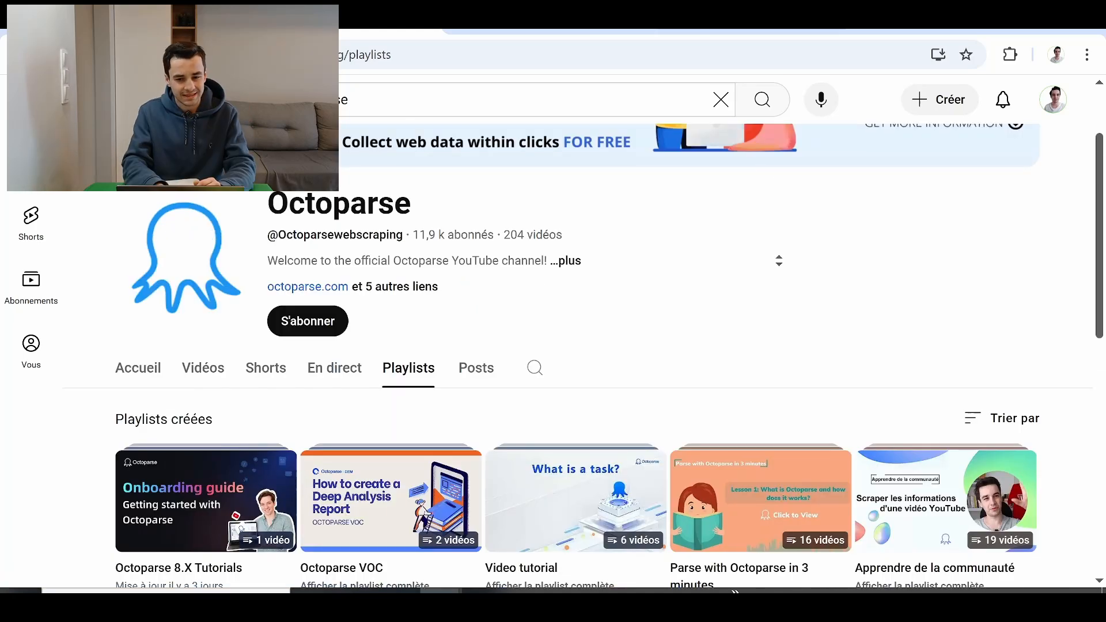
{"action": "key", "text": "ctrl+Tab"}
{"action": "left_click", "coordinate": [447, 62]}
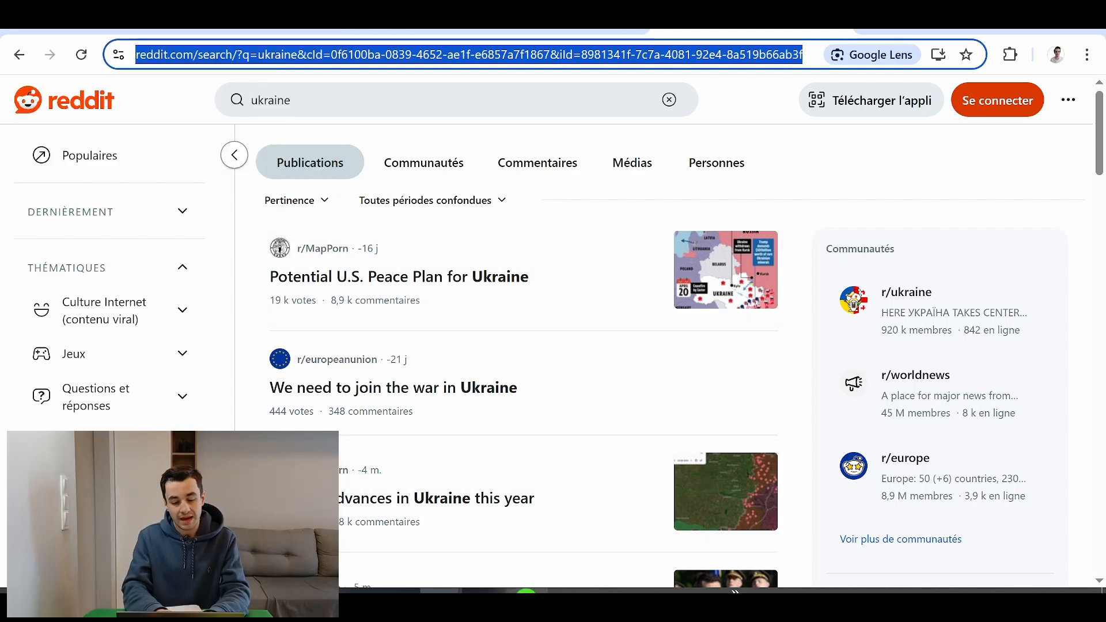
- Start a new Octoparse task from the pasted Reddit ukraine search URL
{"action": "key", "text": "alt+Tab"}
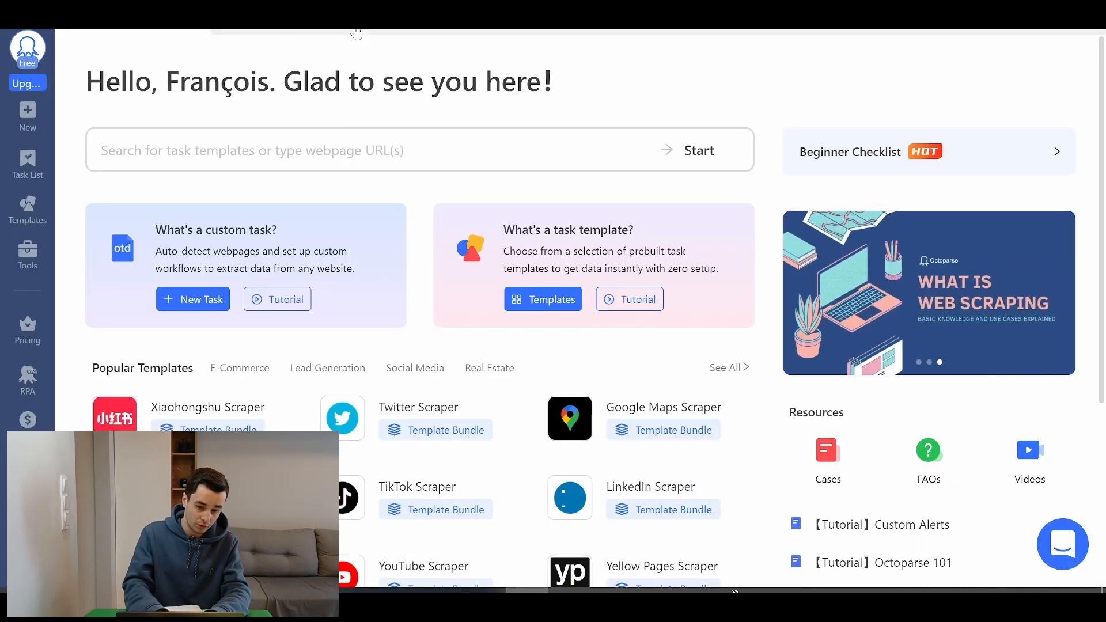
{"action": "left_click", "coordinate": [372, 151]}
{"action": "key", "text": "ctrl+v"}
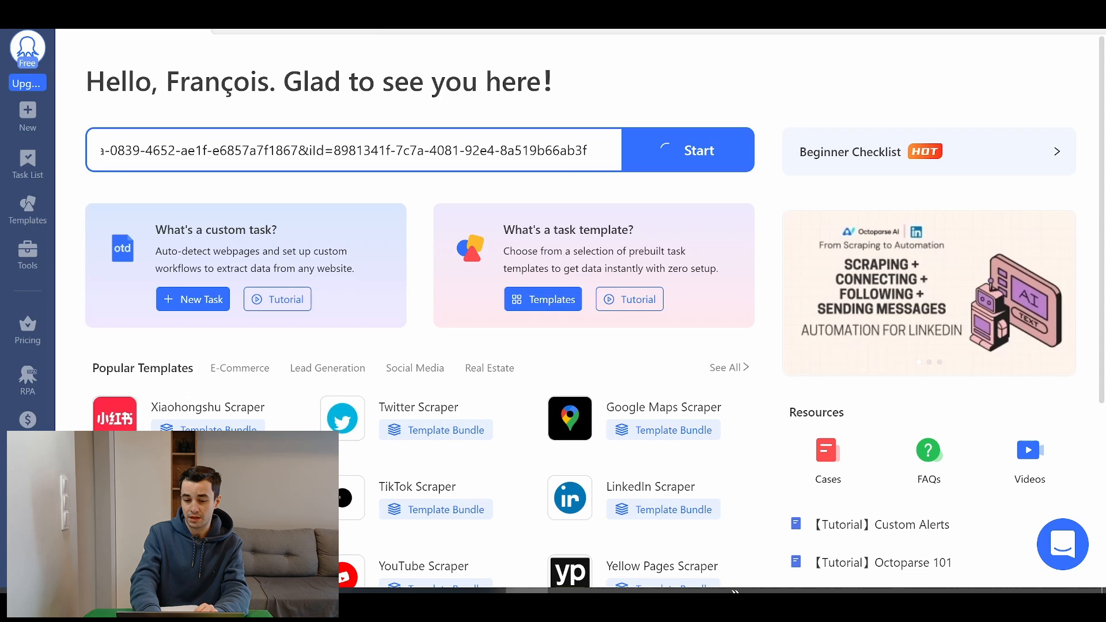
{"action": "left_click", "coordinate": [739, 149]}
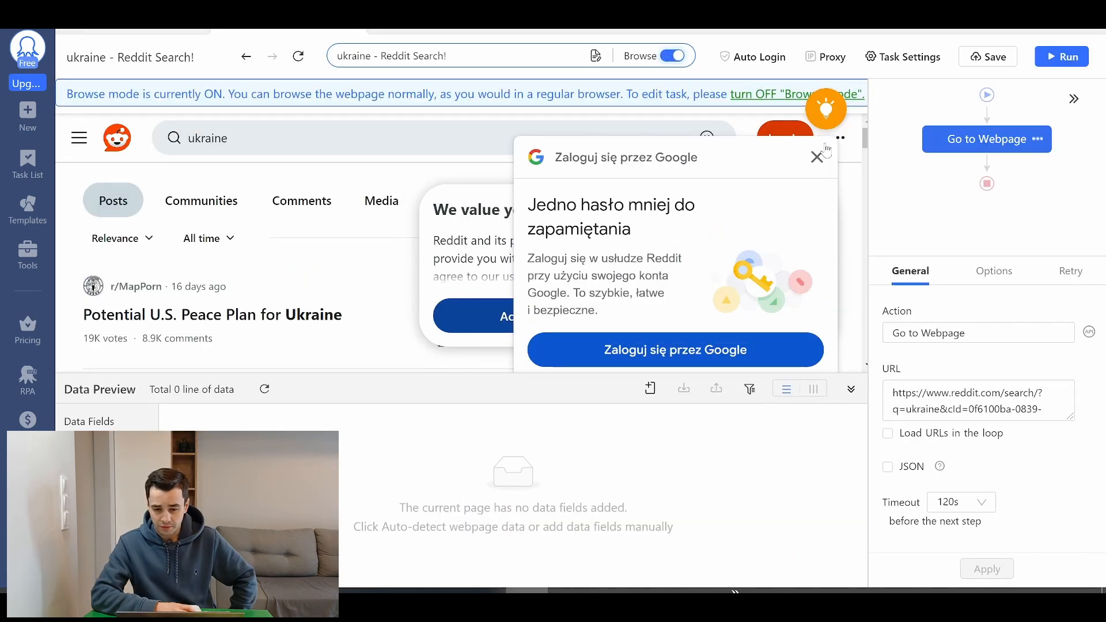
- Dismiss the Google sign-in and cookie popups and turn browse mode off
{"action": "left_click", "coordinate": [818, 158]}
{"action": "left_click", "coordinate": [727, 316]}
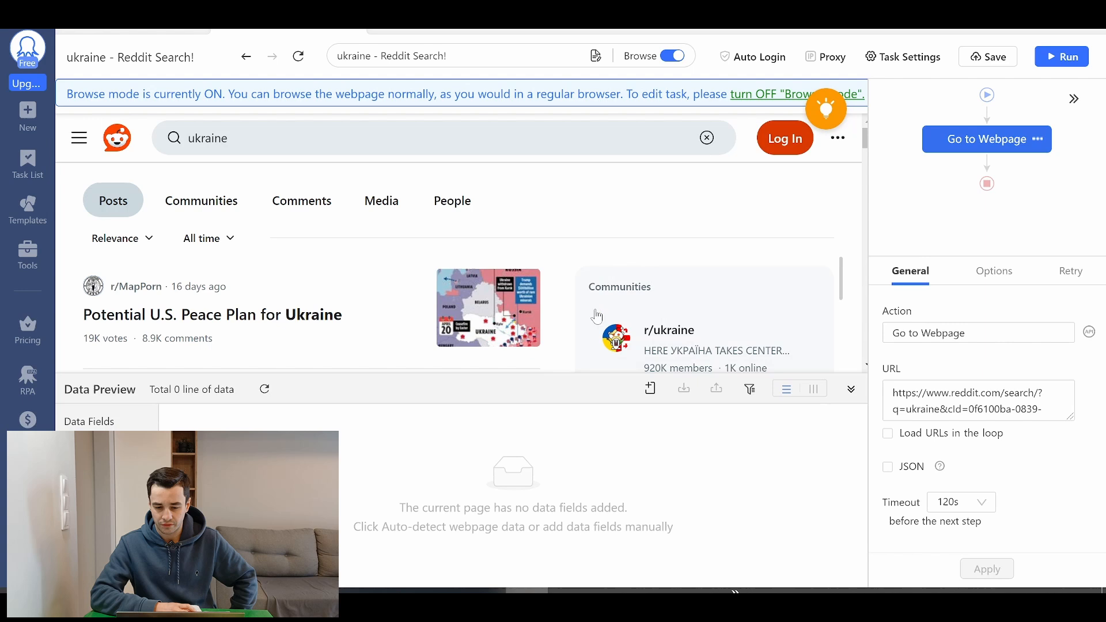
{"action": "left_click", "coordinate": [571, 68]}
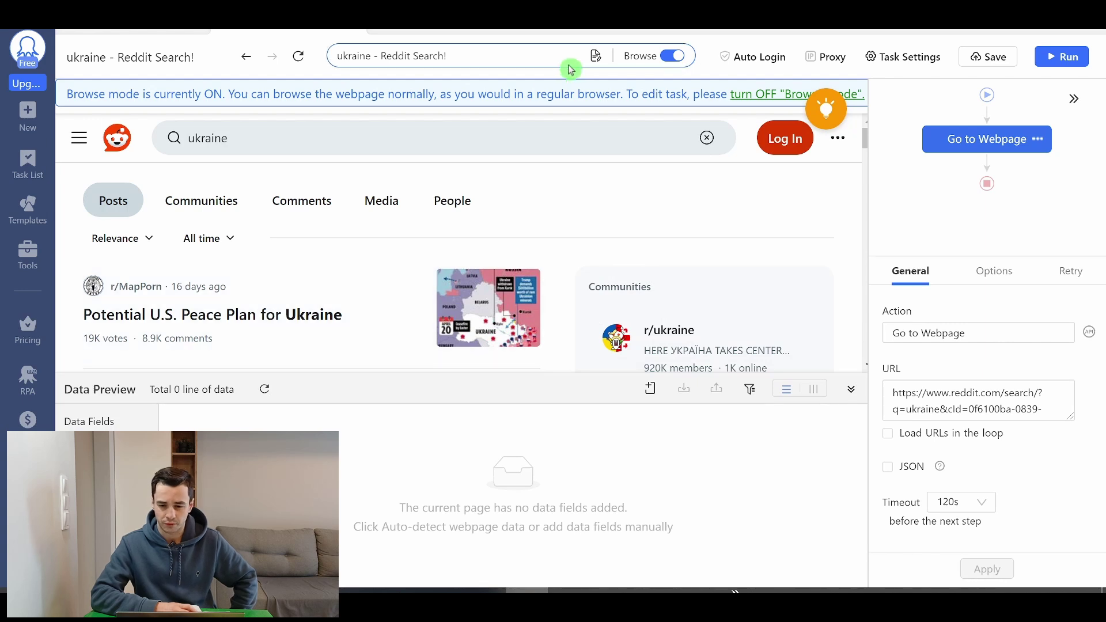
{"action": "left_click", "coordinate": [674, 56]}
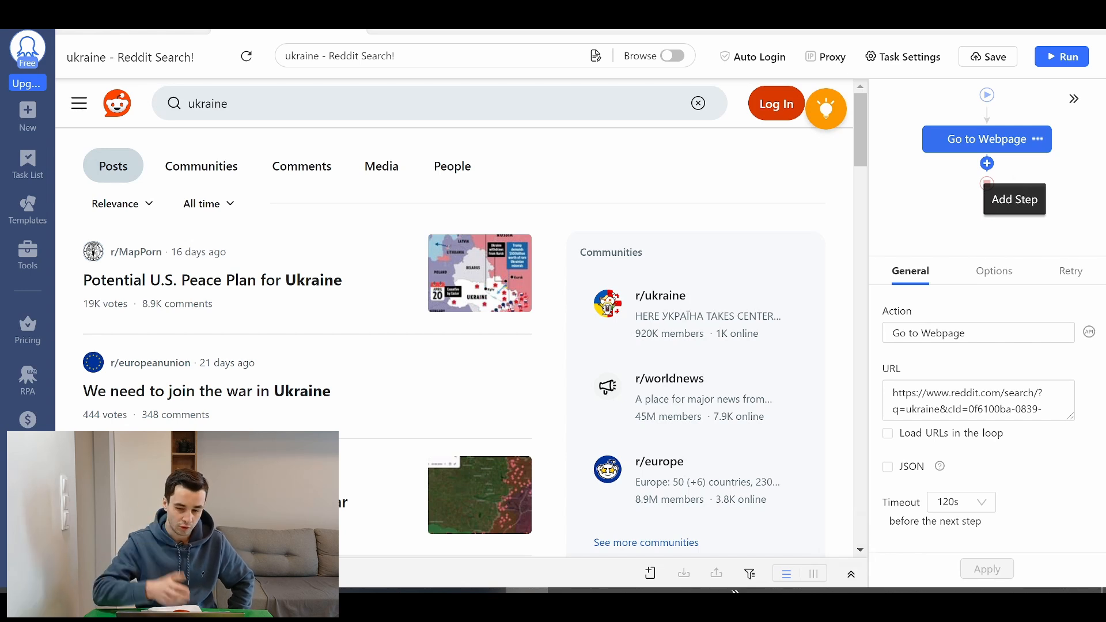
- Add a Loop Item step after Go to Webpage and select its name for renaming
{"action": "left_click", "coordinate": [988, 162]}
{"action": "left_click", "coordinate": [1023, 192]}
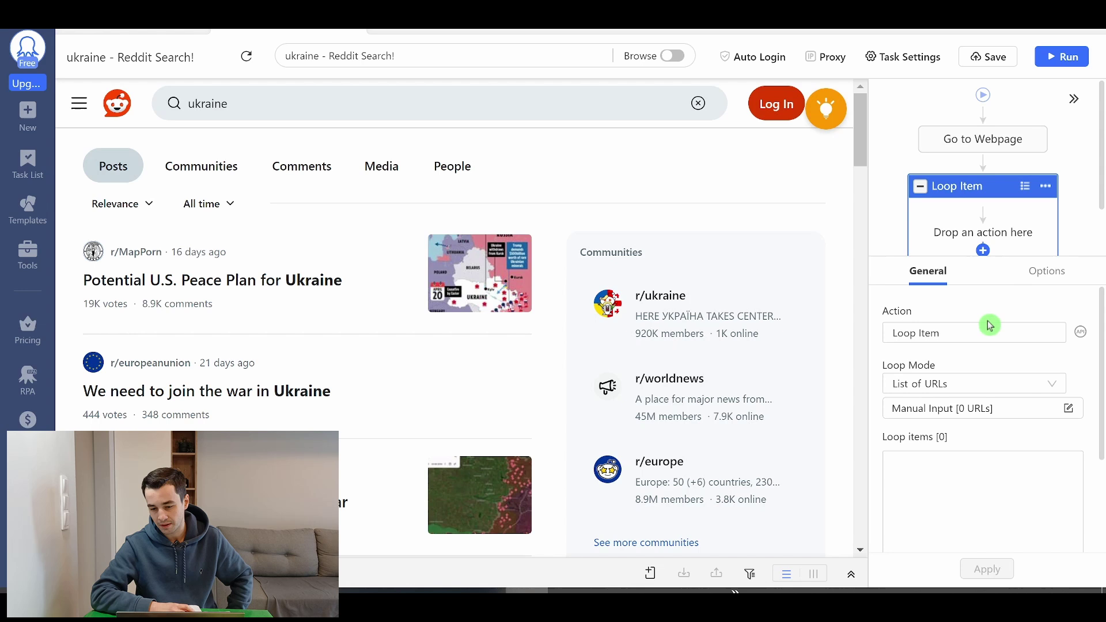
{"action": "left_click", "coordinate": [989, 326]}
{"action": "key", "text": "ctrl+a"}
{"action": "type", "text": "S"}
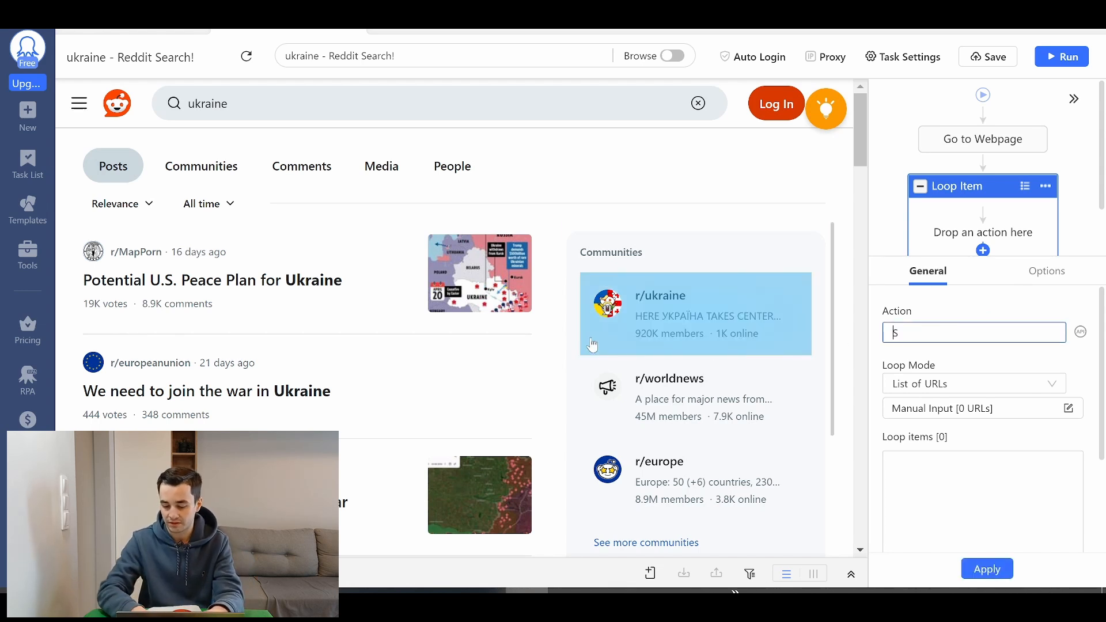
{"action": "type", "text": "croll"}
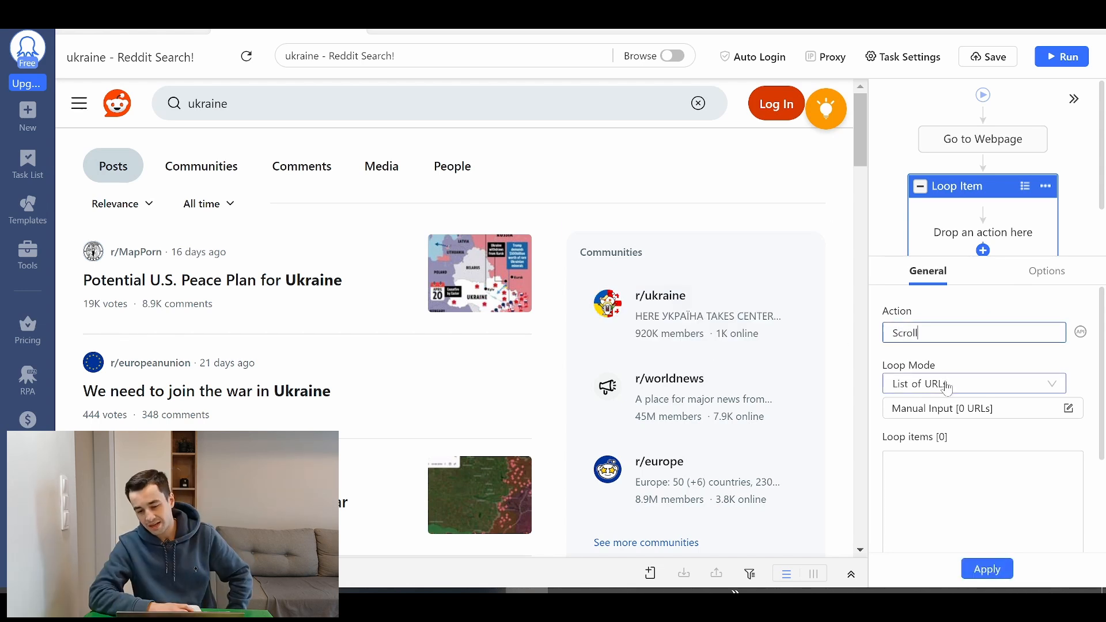
- Set the loop mode to Scroll Page with the default scroll area
{"action": "left_click", "coordinate": [997, 387]}
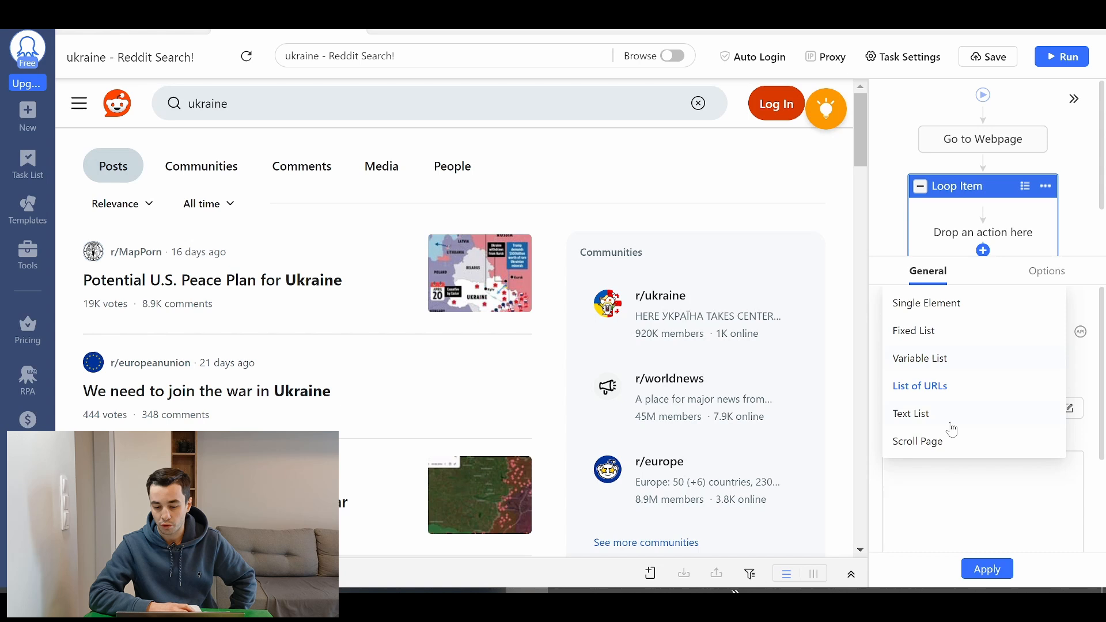
{"action": "left_click", "coordinate": [950, 442]}
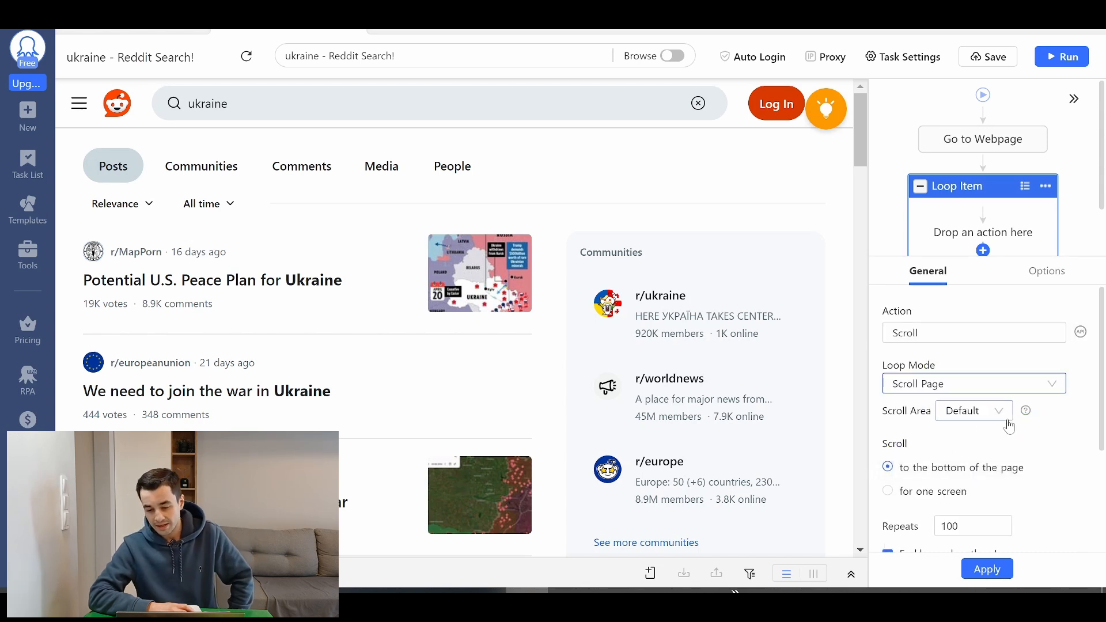
{"action": "left_click", "coordinate": [975, 410]}
{"action": "left_click", "coordinate": [1046, 433]}
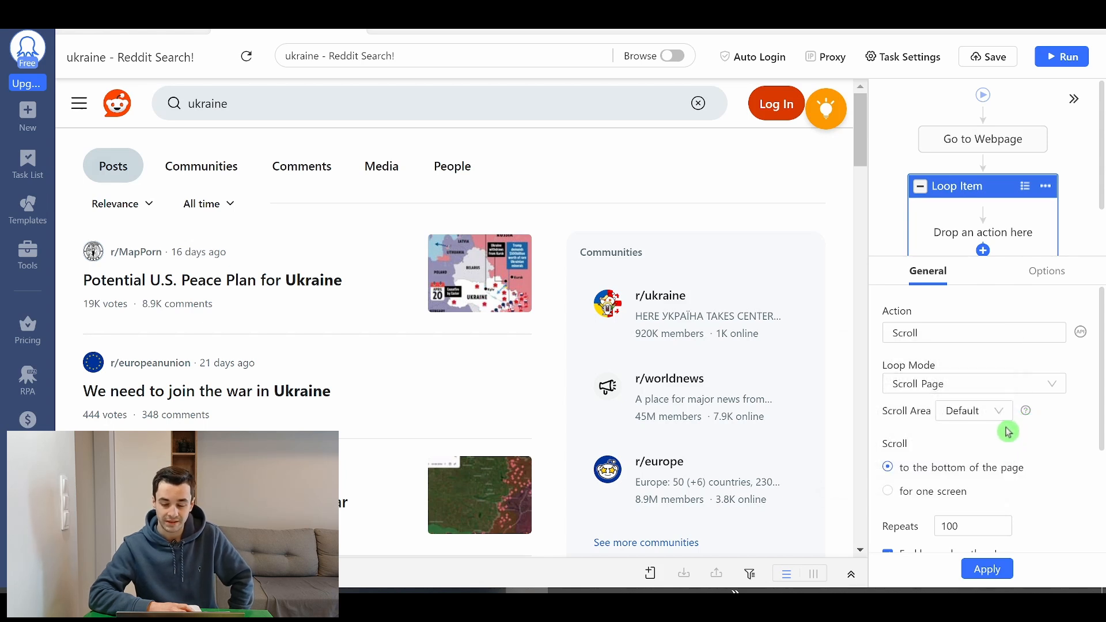
{"action": "left_click", "coordinate": [994, 414]}
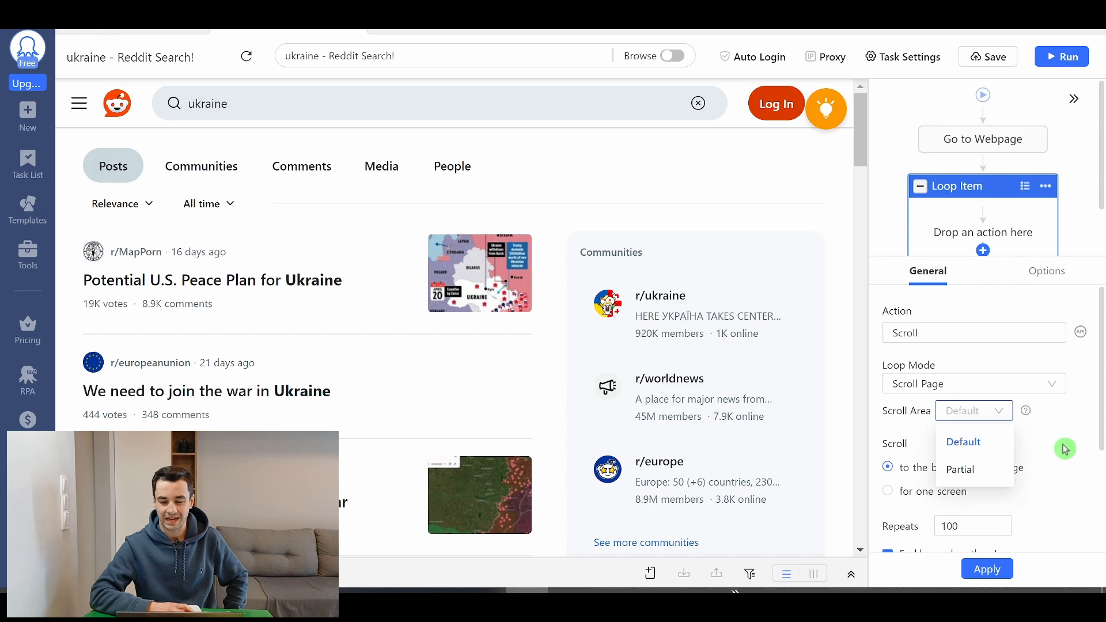
{"action": "scroll", "coordinate": [1066, 449], "scroll_direction": "down", "scroll_amount": 1}
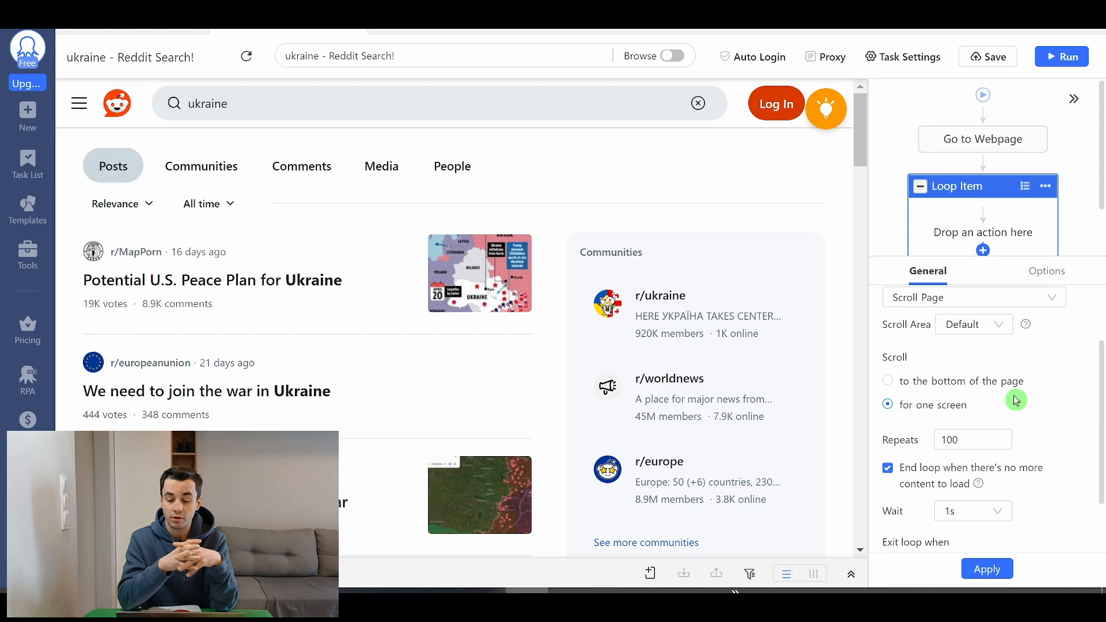
- Make the Scroll loop go to the page bottom 10 times with a 5-second wait, and apply
{"action": "left_click", "coordinate": [953, 380]}
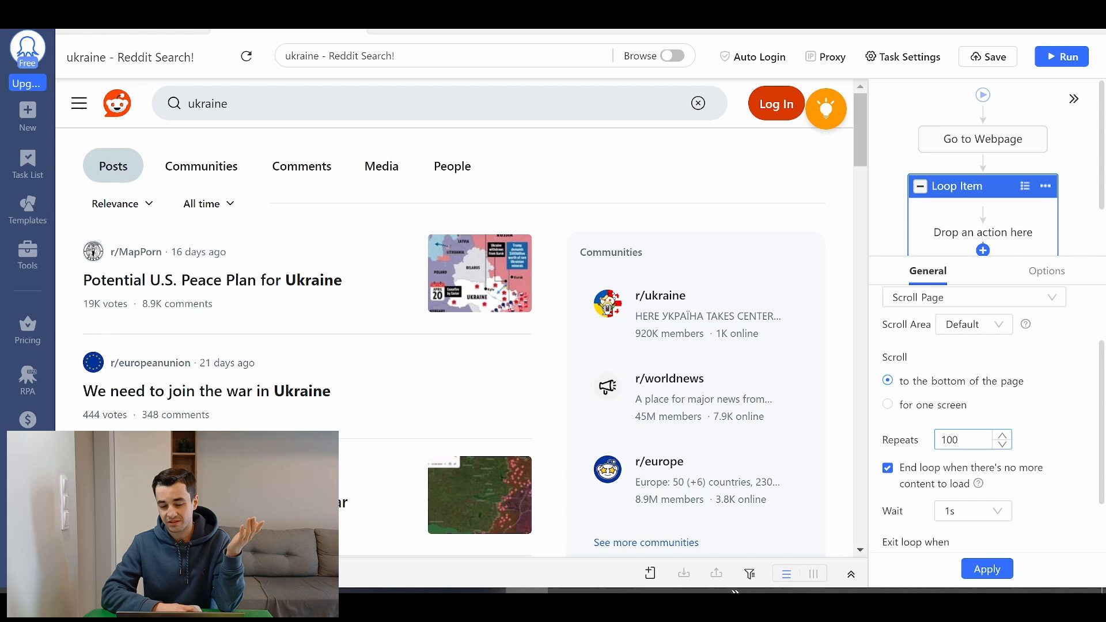
{"action": "double_click", "coordinate": [959, 441]}
{"action": "key", "text": "ctrl+a"}
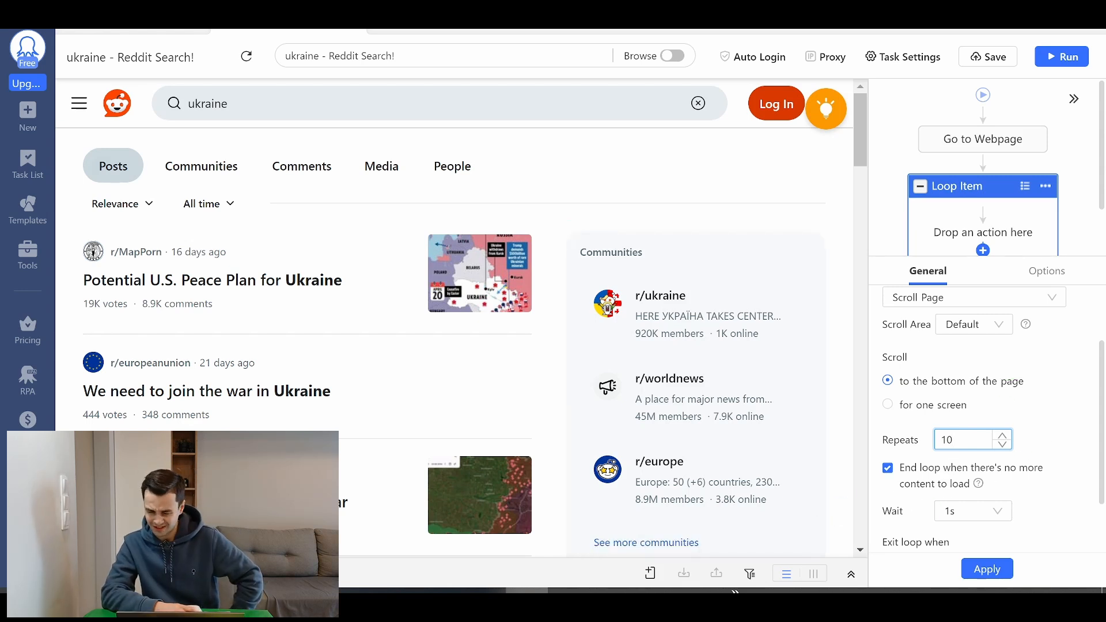
{"action": "scroll", "coordinate": [973, 439], "scroll_direction": "down", "scroll_amount": 1}
{"action": "left_click", "coordinate": [972, 434]}
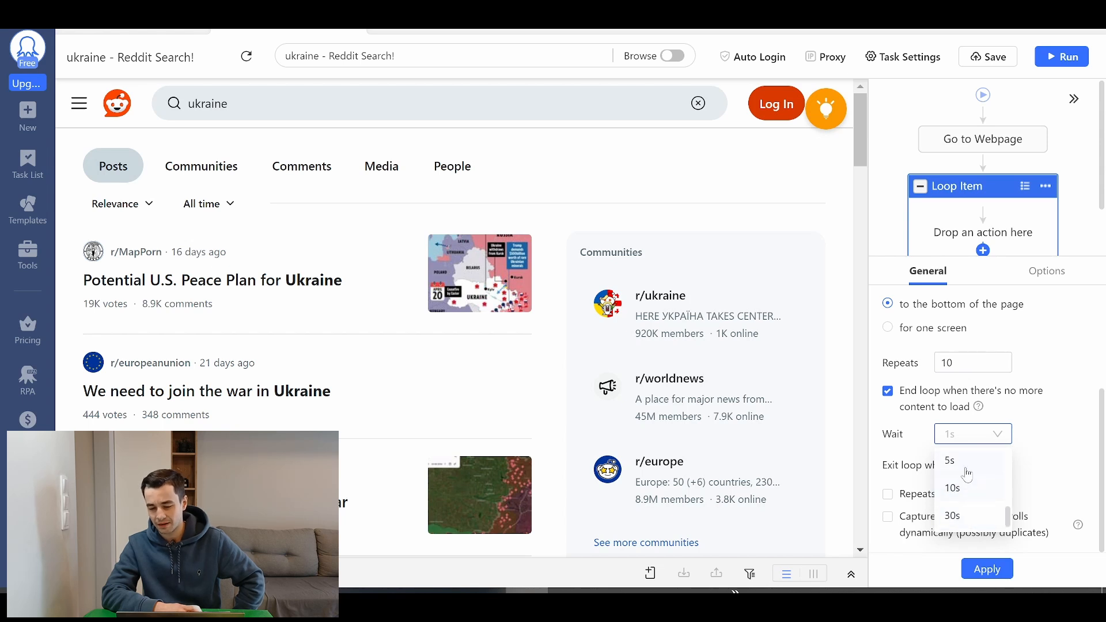
{"action": "left_click", "coordinate": [966, 465]}
{"action": "left_click", "coordinate": [987, 569]}
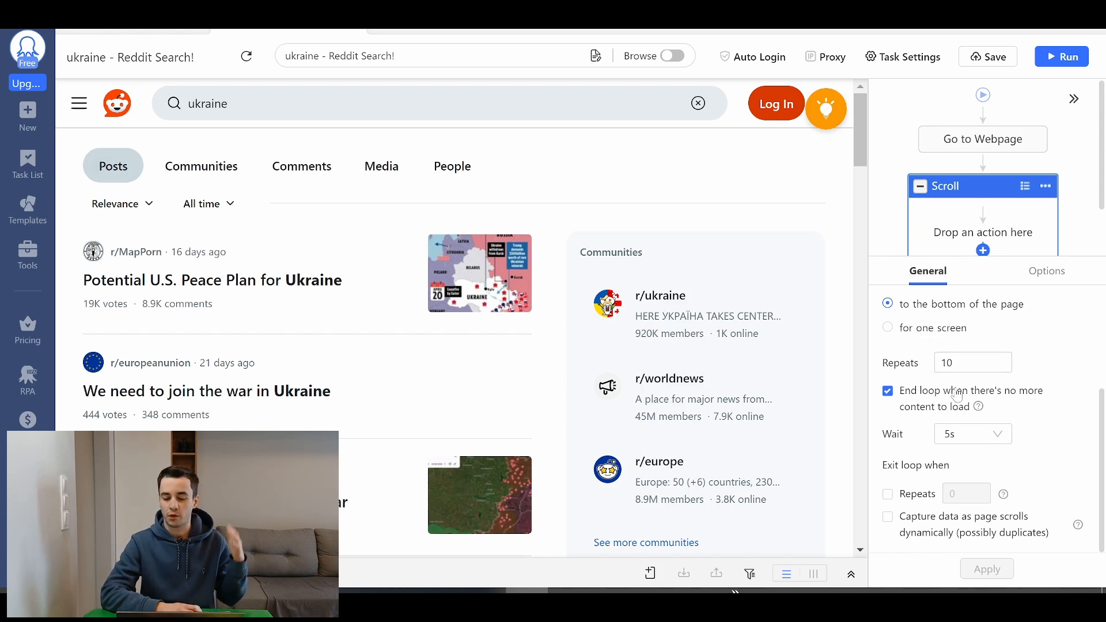
{"action": "left_click", "coordinate": [960, 434]}
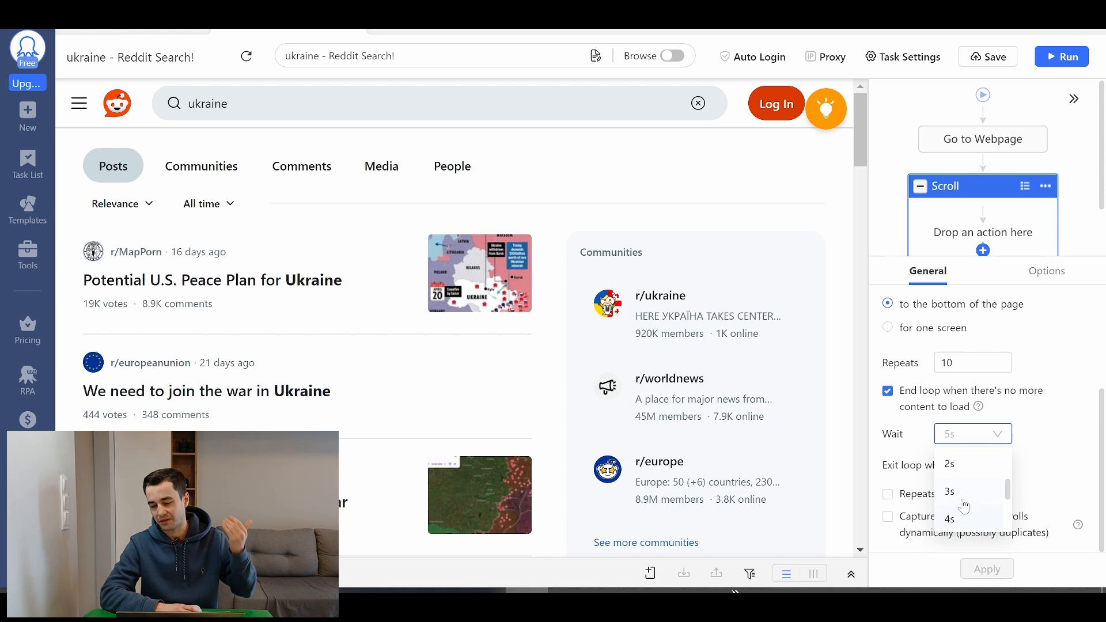
{"action": "scroll", "coordinate": [968, 497], "scroll_direction": "up", "scroll_amount": 3}
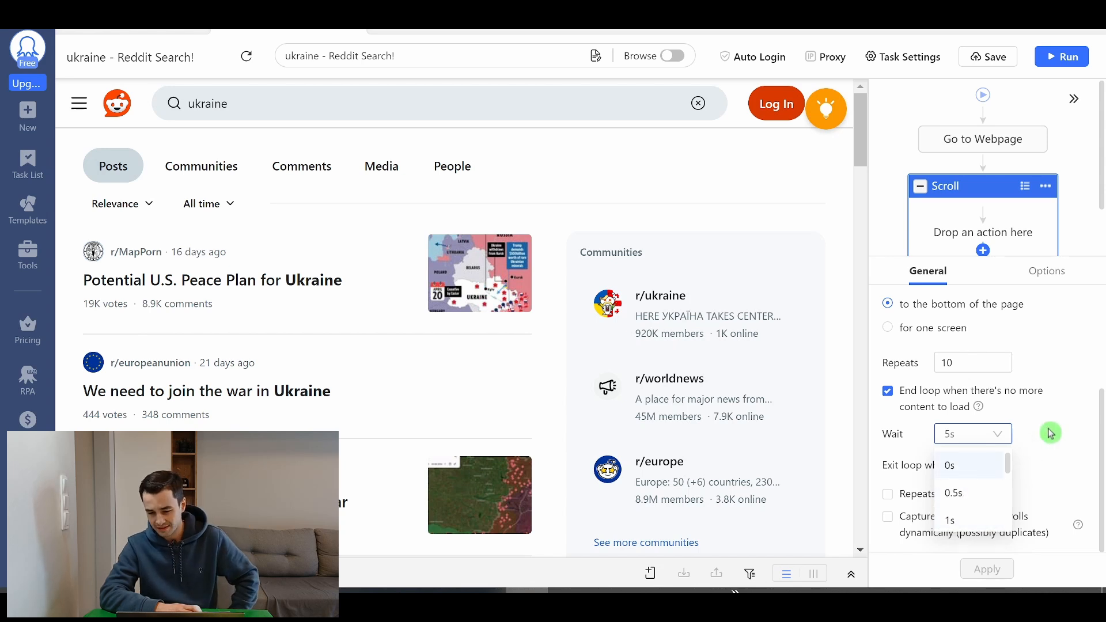
- Enable a 1-second wait before action in the loop's Options and apply
{"action": "left_click", "coordinate": [1046, 270]}
{"action": "left_click", "coordinate": [887, 330]}
{"action": "left_click", "coordinate": [951, 352]}
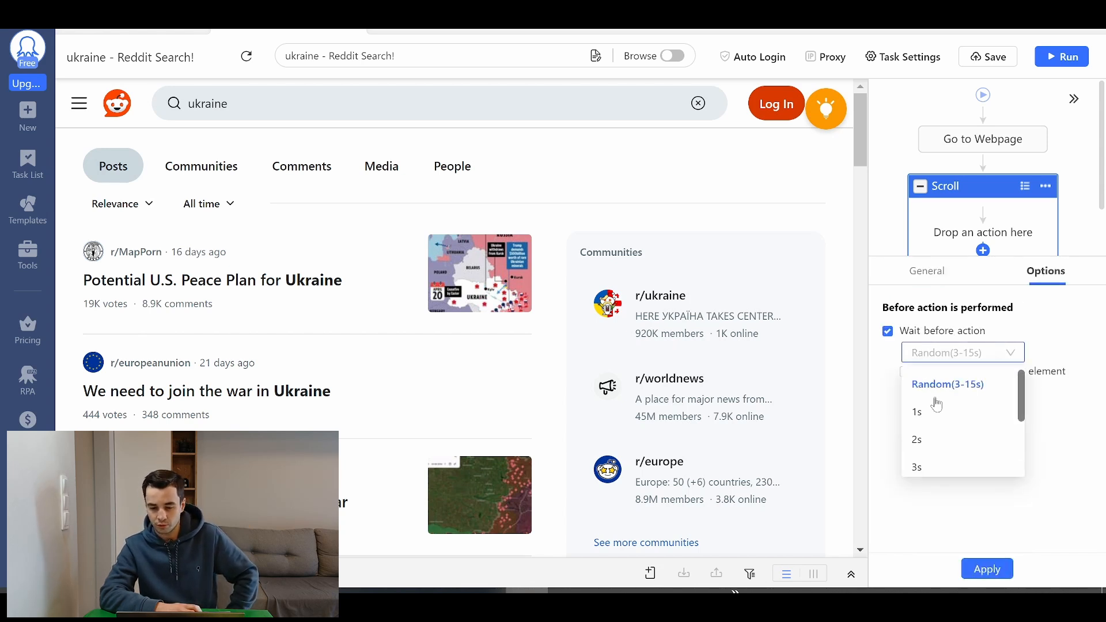
{"action": "left_click", "coordinate": [932, 410]}
{"action": "left_click", "coordinate": [987, 569]}
{"action": "left_click", "coordinate": [928, 270]}
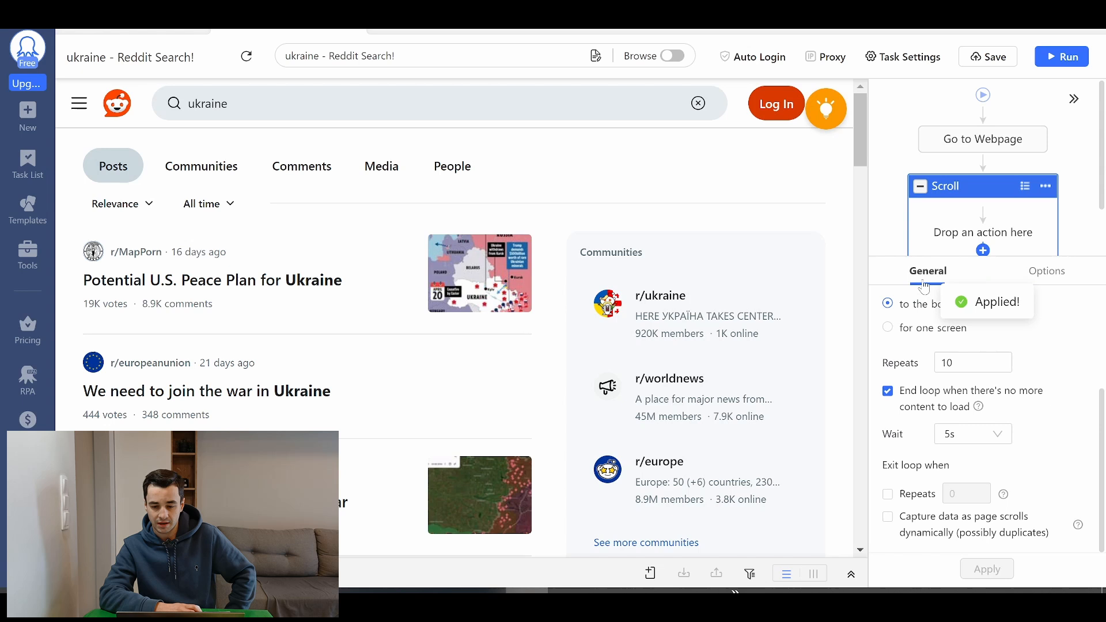
{"action": "scroll", "coordinate": [954, 250], "scroll_direction": "down", "scroll_amount": 2}
{"action": "scroll", "coordinate": [983, 216], "scroll_direction": "up", "scroll_amount": 1}
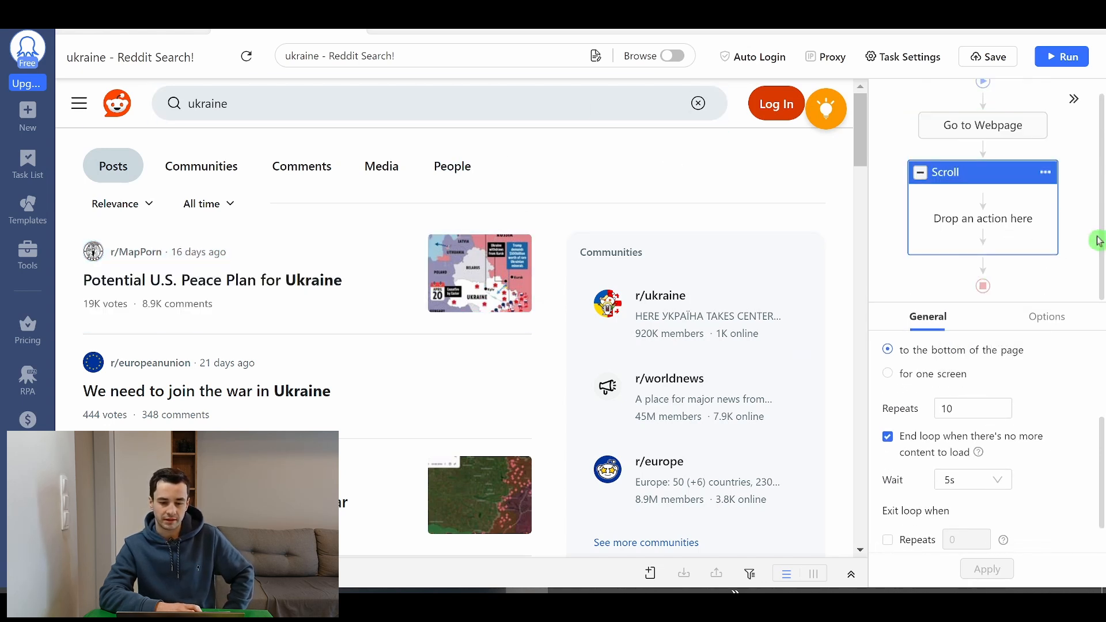
- Select a Reddit post card and all 23 similar ones to create a post loop with Extract Data
{"action": "left_click", "coordinate": [230, 260]}
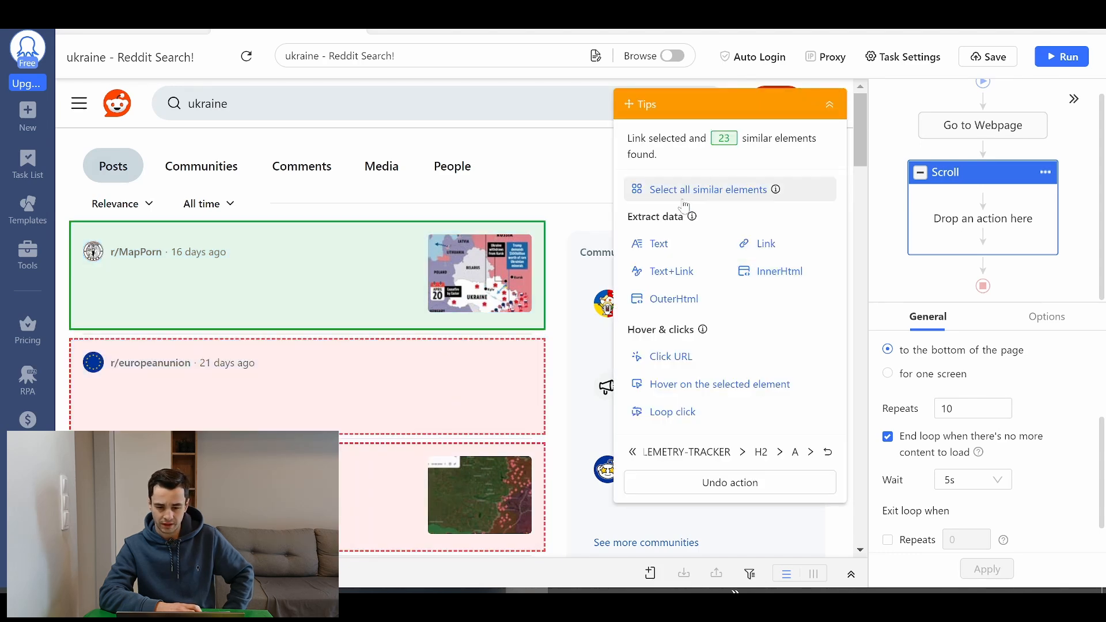
{"action": "left_click", "coordinate": [266, 363]}
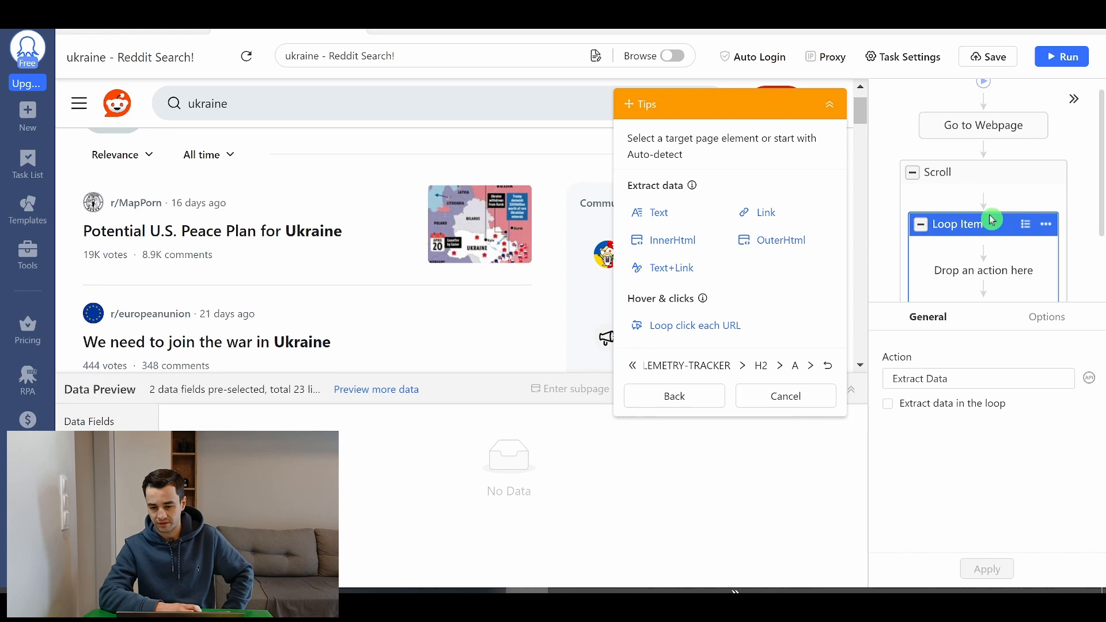
- Give the new post loop a 1-second wait before action and apply
{"action": "left_click", "coordinate": [997, 239]}
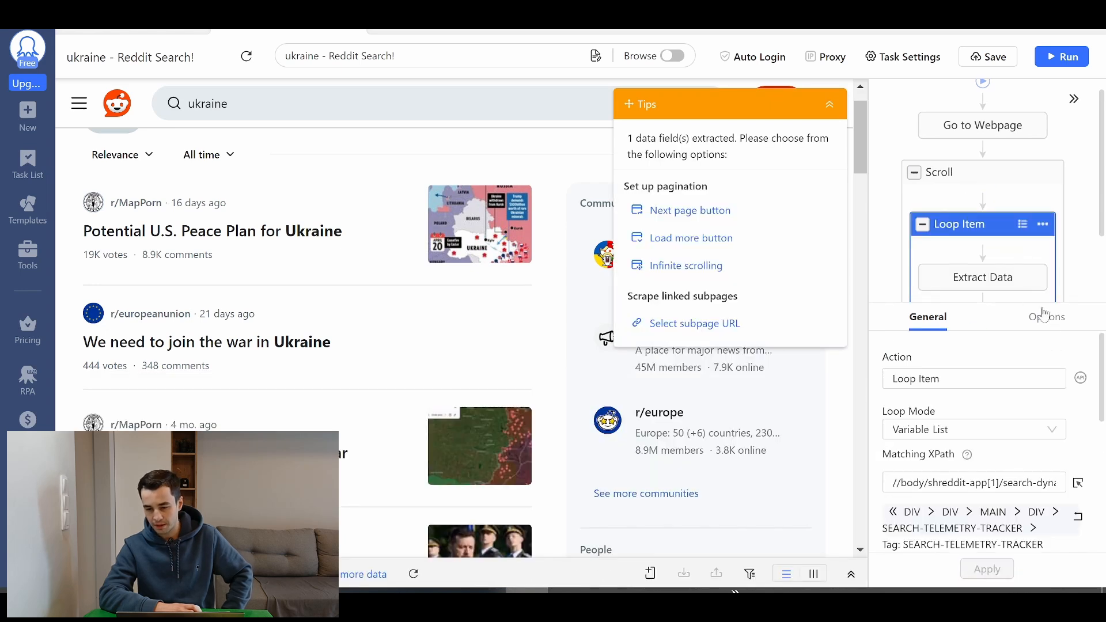
{"action": "left_click", "coordinate": [1046, 316]}
{"action": "left_click", "coordinate": [889, 376]}
{"action": "left_click", "coordinate": [963, 398]}
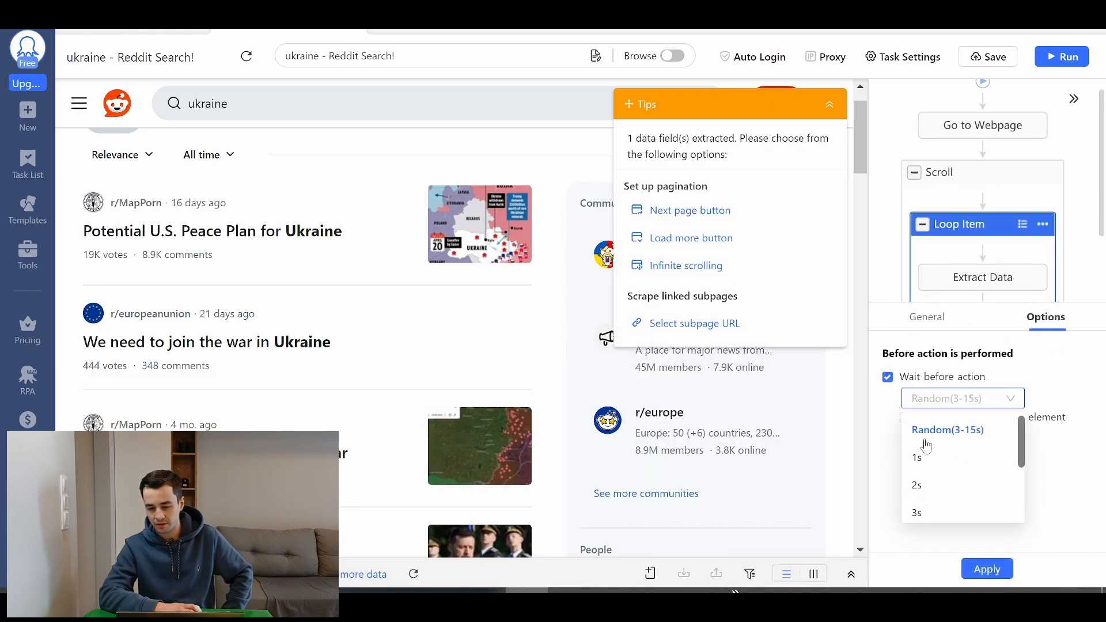
{"action": "left_click", "coordinate": [925, 450]}
{"action": "left_click", "coordinate": [987, 569]}
- Delete the Extract Data step and extract each post's link instead, giving 23 URLs
{"action": "left_click", "coordinate": [1033, 277]}
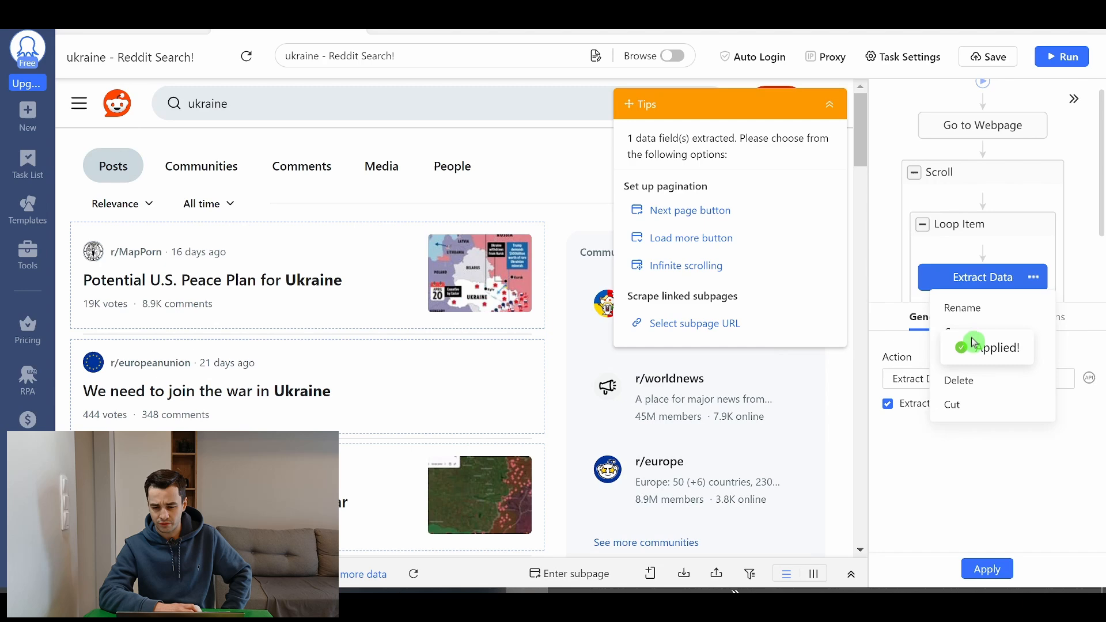
{"action": "left_click", "coordinate": [968, 380]}
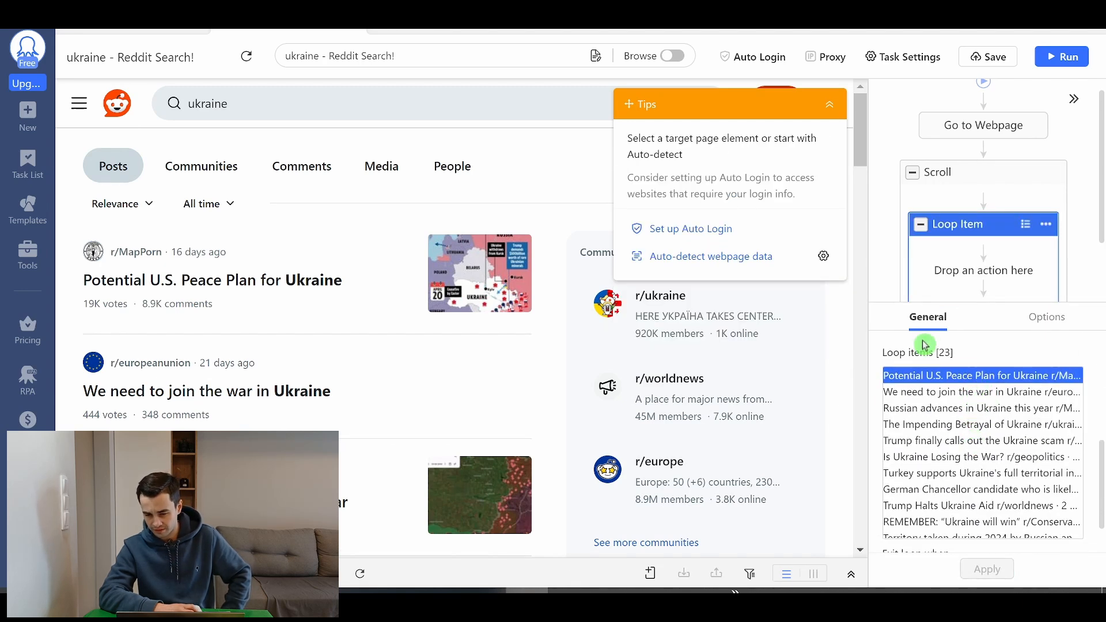
{"action": "left_click", "coordinate": [849, 577]}
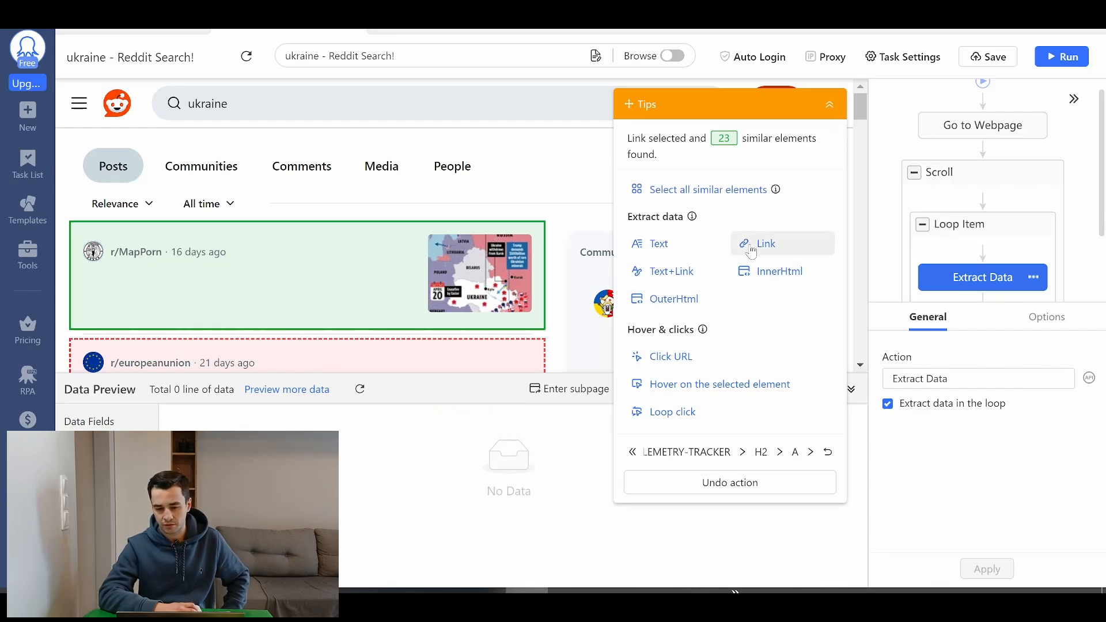
{"action": "left_click", "coordinate": [766, 243]}
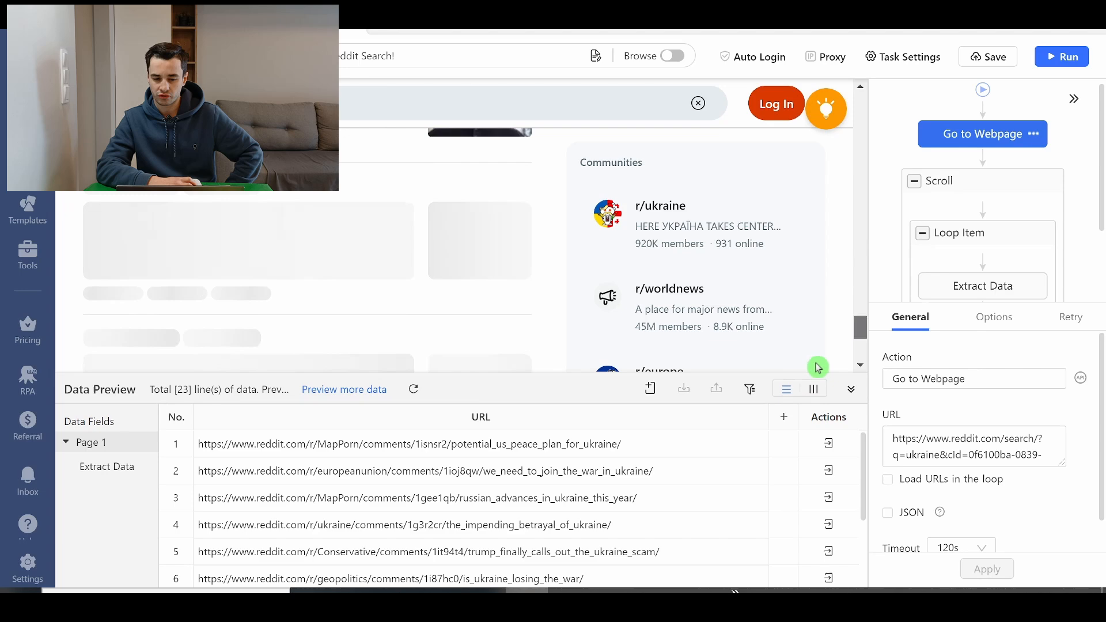
{"action": "scroll", "coordinate": [381, 242], "scroll_direction": "down", "scroll_amount": 5}
{"action": "scroll", "coordinate": [401, 224], "scroll_direction": "down", "scroll_amount": 5}
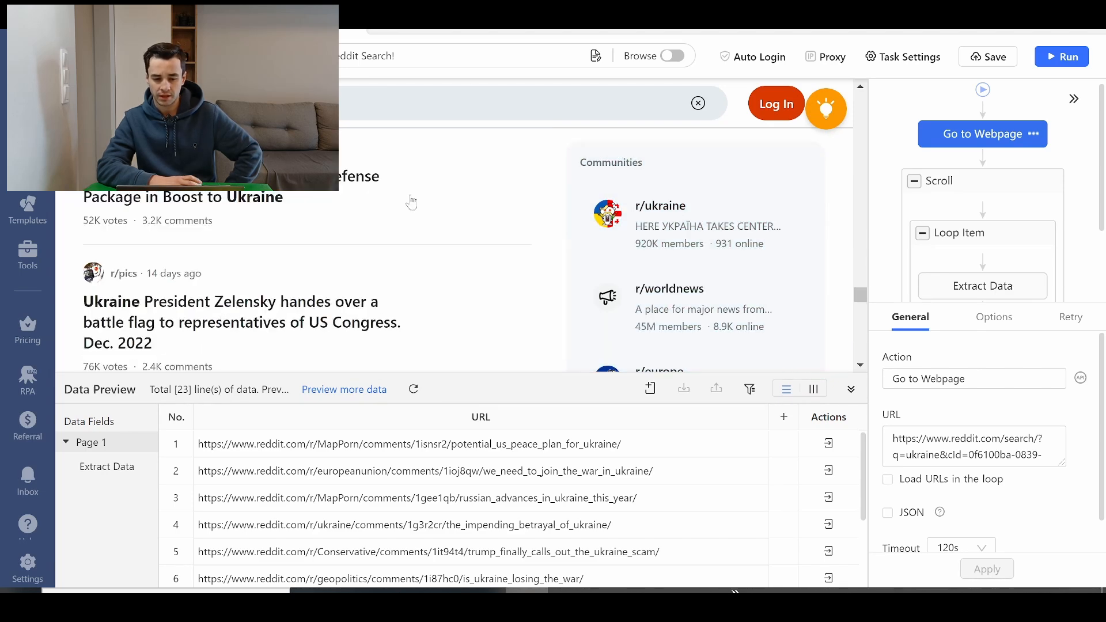
{"action": "scroll", "coordinate": [432, 191], "scroll_direction": "down", "scroll_amount": 5}
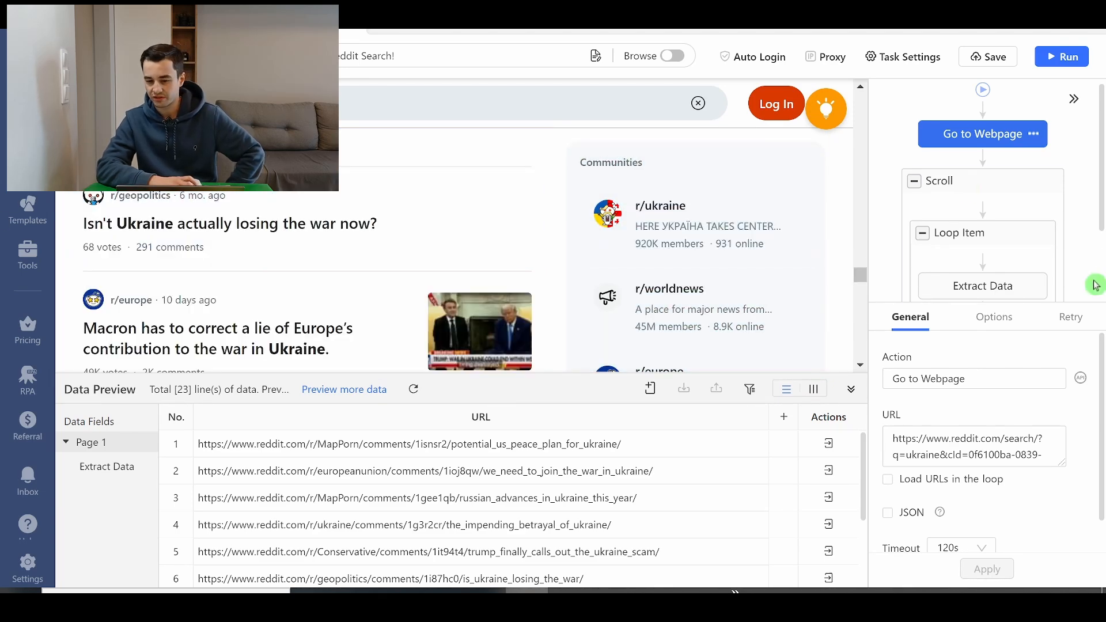
- Refresh the post loop's item list so it covers 73 loaded Reddit posts
{"action": "left_click", "coordinate": [959, 233]}
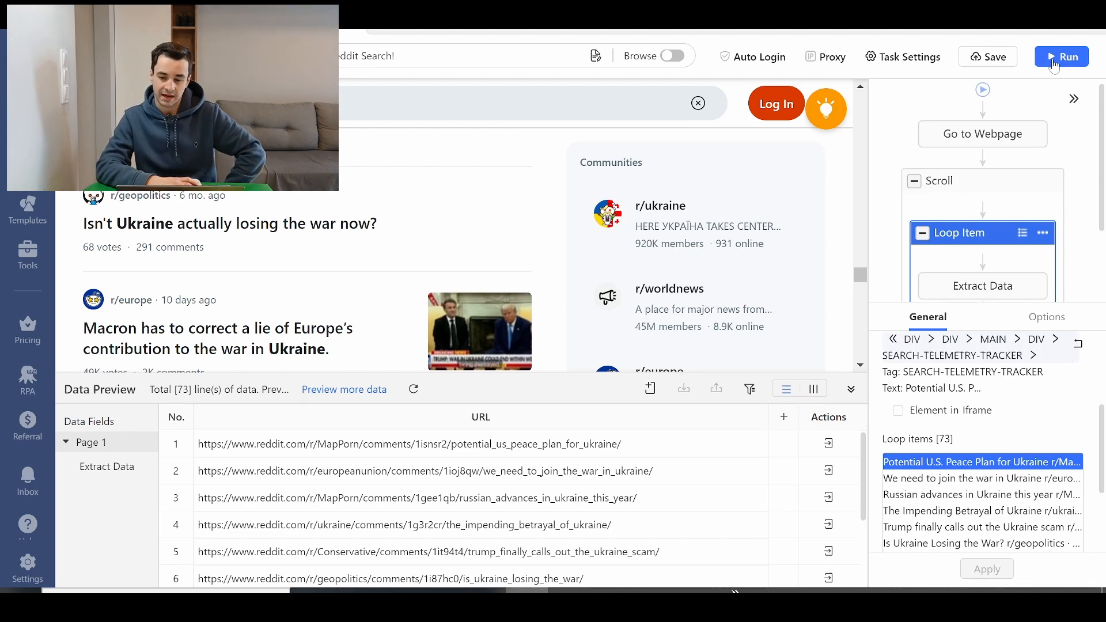
- Run the task locally on this device in Standard Mode
{"action": "key", "text": "ctrl+r"}
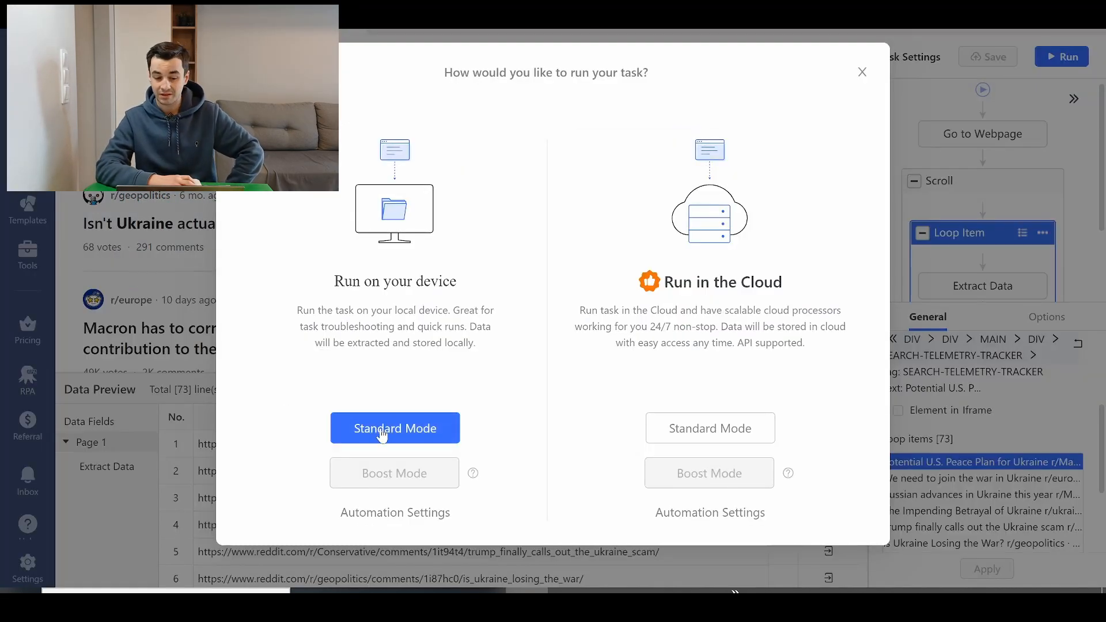
{"action": "left_click", "coordinate": [395, 428]}
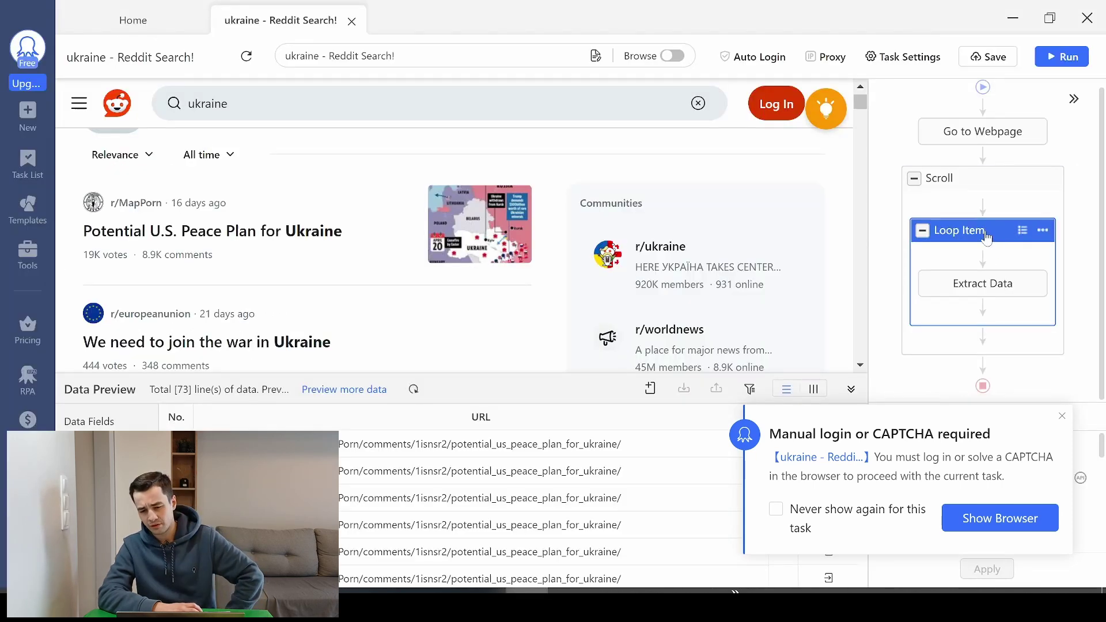
- Move the post loop out of the Scroll loop and back inside it
{"action": "left_click_drag", "start_coordinate": [986, 236], "coordinate": [979, 370]}
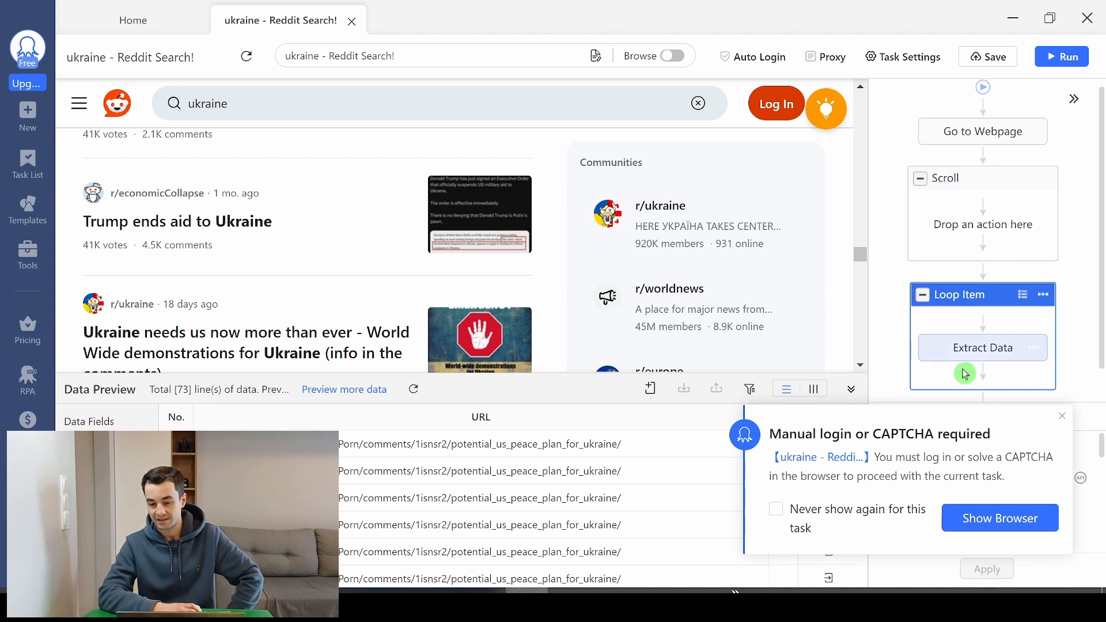
{"action": "mouse_move", "coordinate": [949, 306]}
{"action": "left_mouse_down"}
{"action": "mouse_move", "coordinate": [951, 231]}
{"action": "mouse_move", "coordinate": [983, 372]}
{"action": "left_mouse_up"}
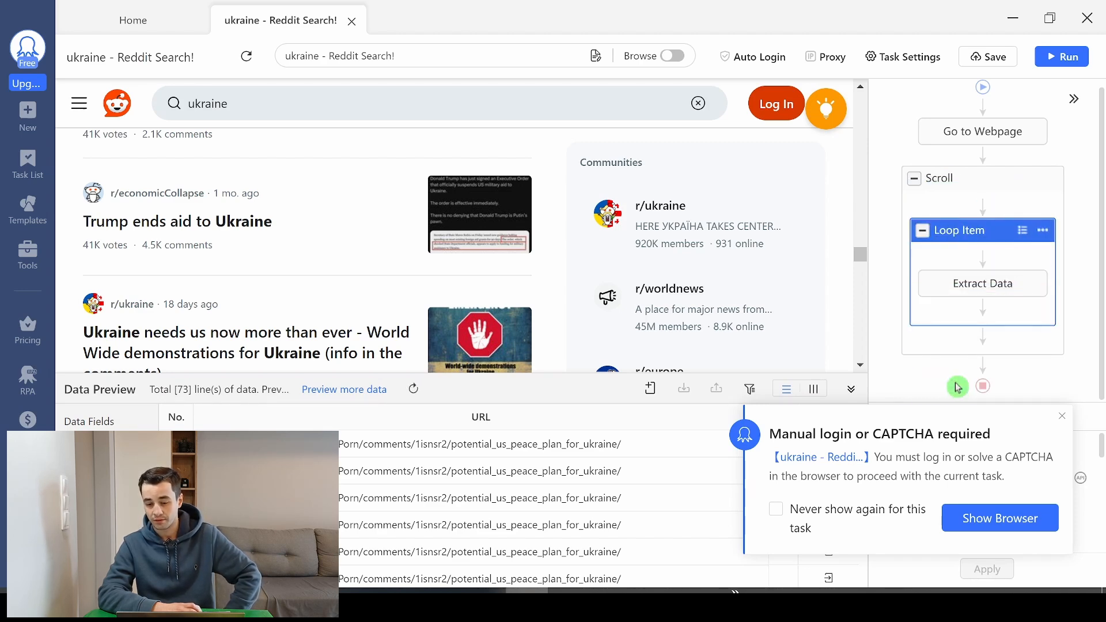
- Dismiss the login notice and run the task locally on this device again
{"action": "left_click", "coordinate": [1062, 420]}
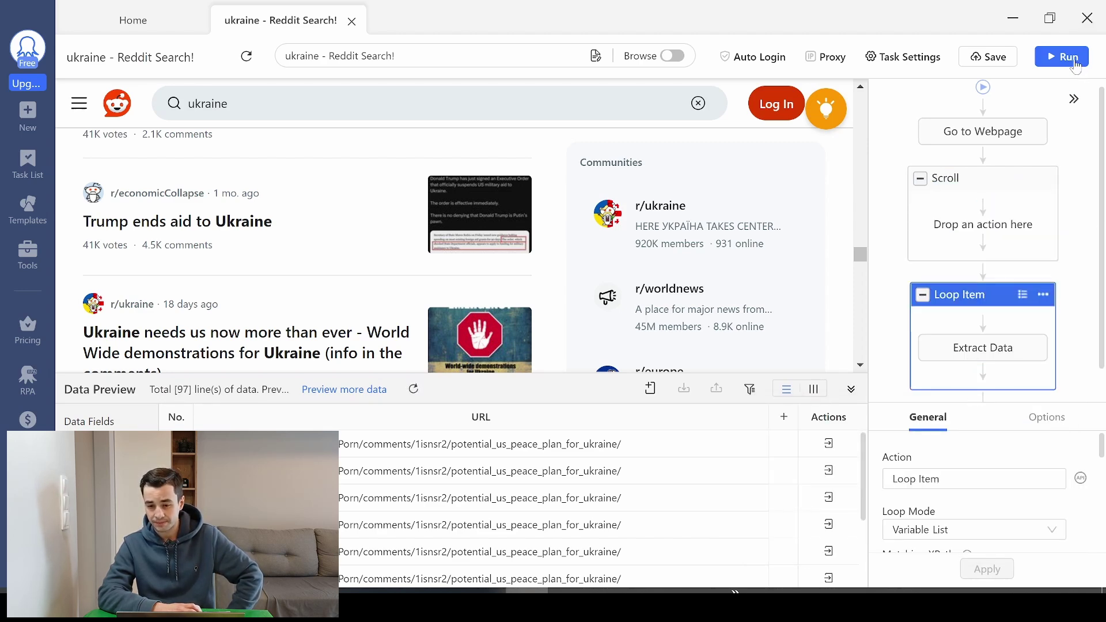
{"action": "left_click", "coordinate": [1069, 56]}
{"action": "left_click", "coordinate": [393, 428]}
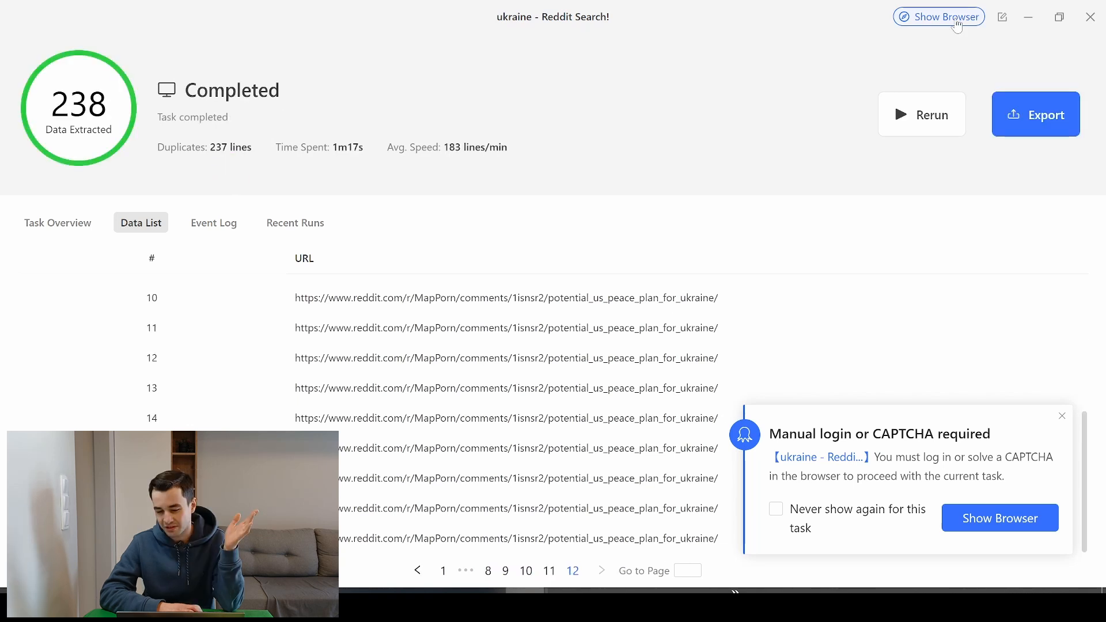
{"action": "left_click", "coordinate": [947, 17]}
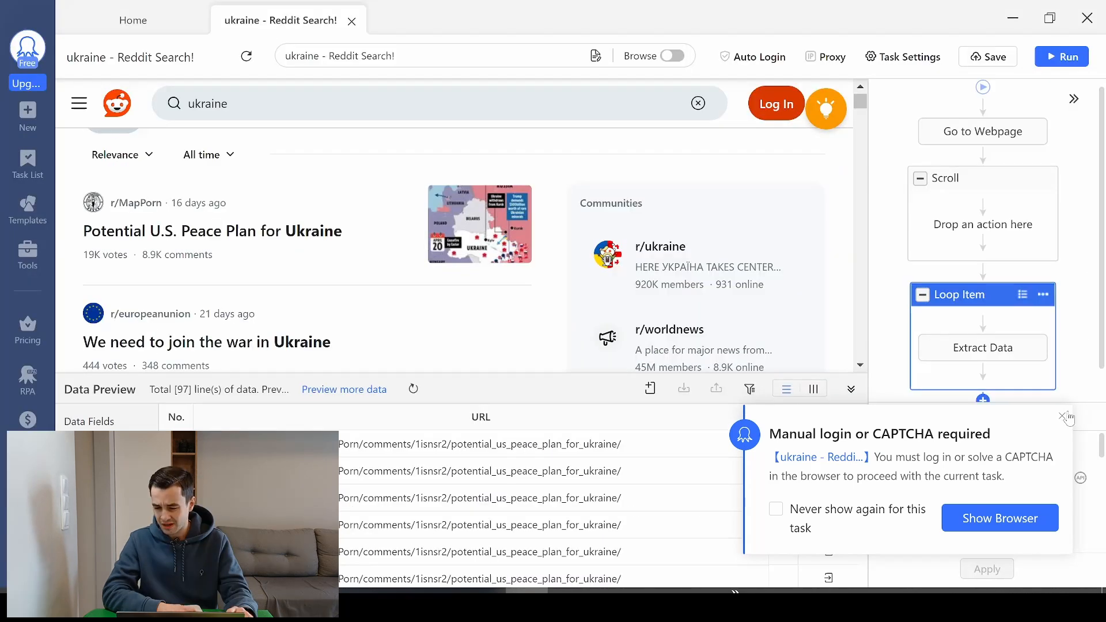
{"action": "scroll", "coordinate": [979, 484], "scroll_direction": "down", "scroll_amount": 3}
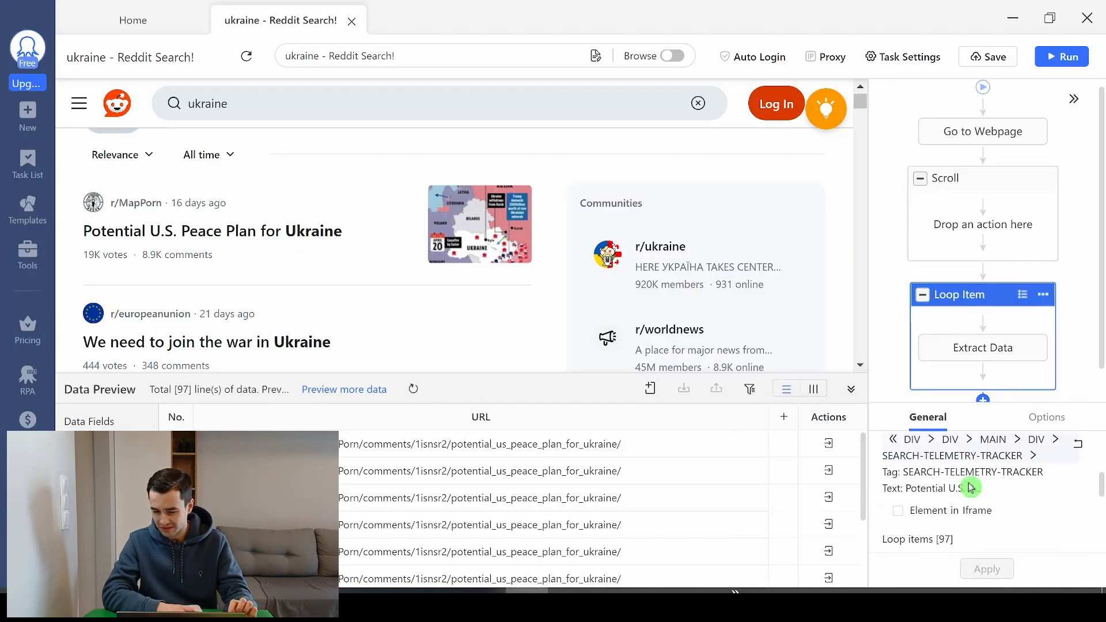
{"action": "left_click_drag", "start_coordinate": [924, 496], "coordinate": [996, 497]}
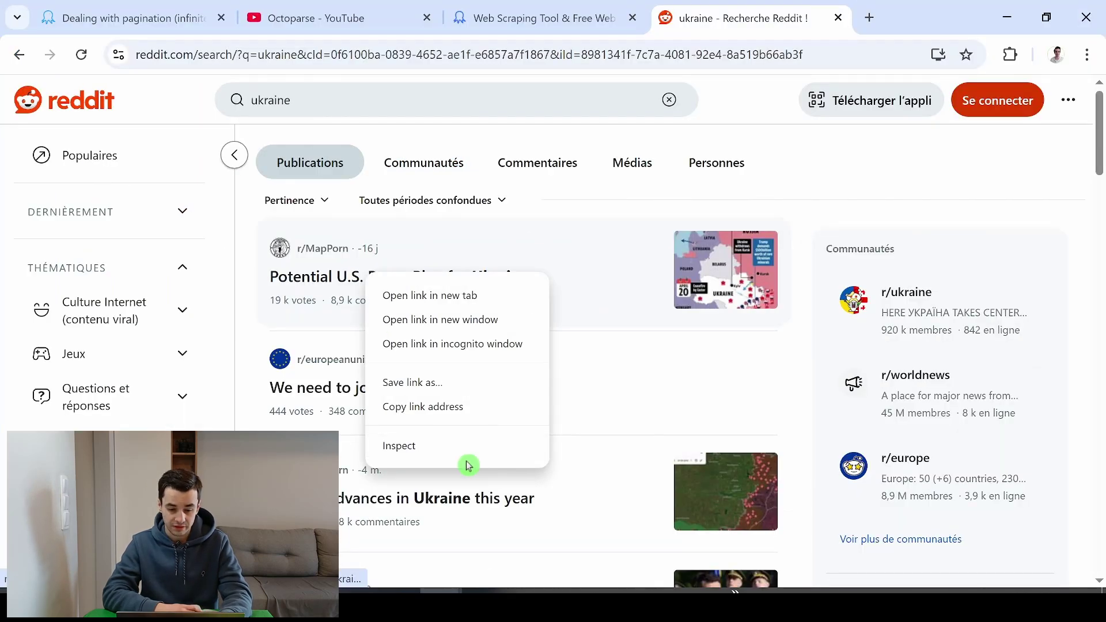
{"action": "left_click", "coordinate": [467, 450]}
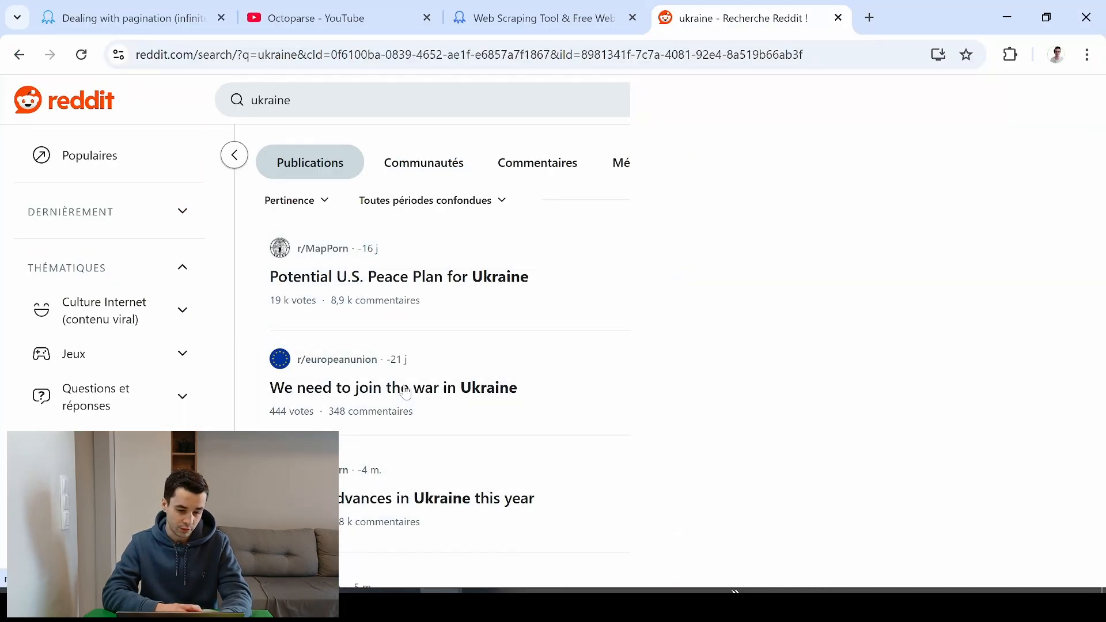
{"action": "key", "text": "alt+Tab"}
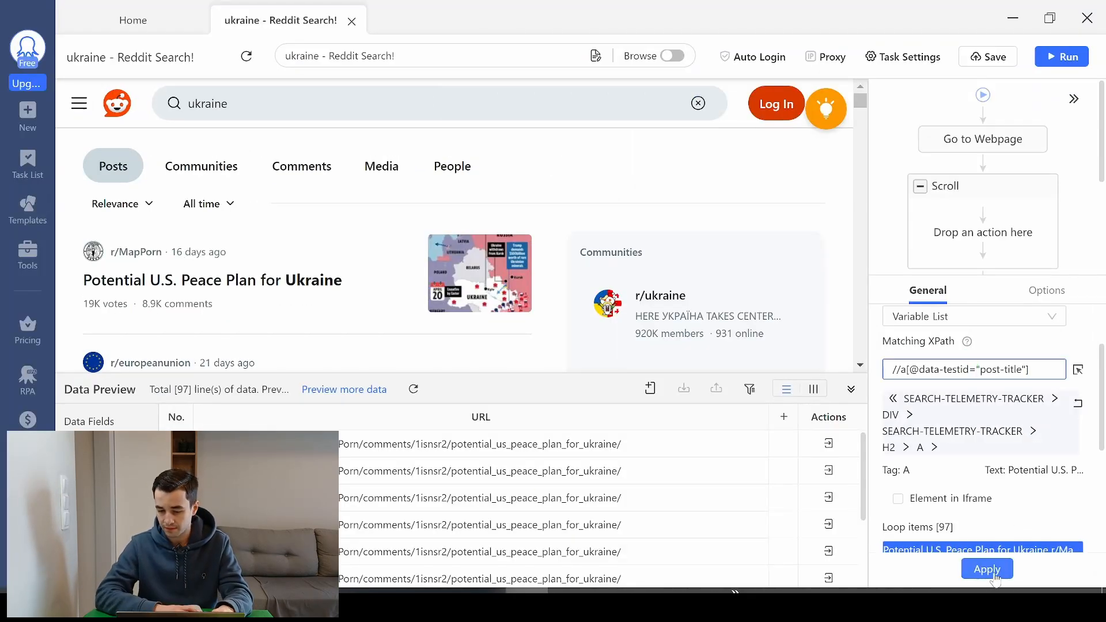
{"action": "left_click", "coordinate": [987, 569]}
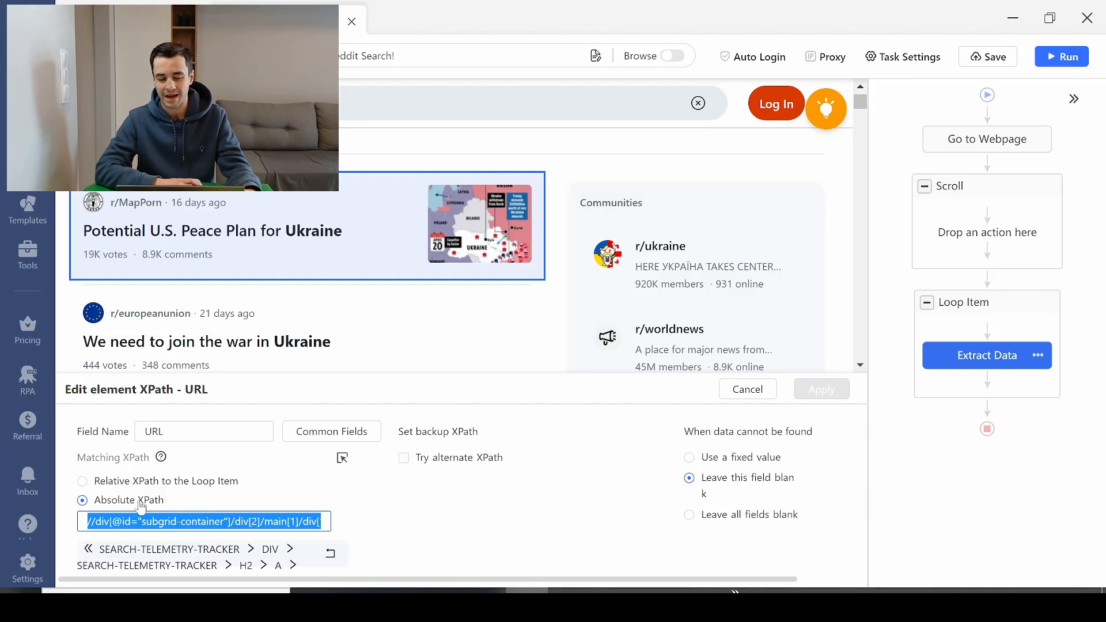
- Make the URL field use an empty XPath relative to the Loop Item so it previews 97 post URLs
{"action": "key", "text": "BackSpace"}
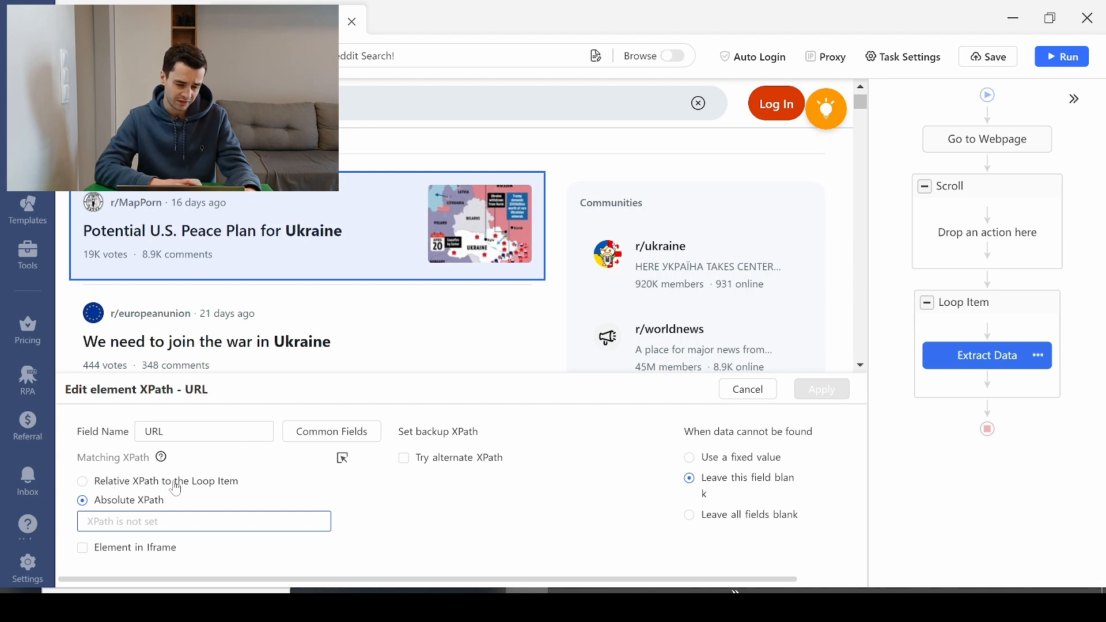
{"action": "left_click", "coordinate": [175, 481]}
{"action": "triple_click", "coordinate": [173, 521]}
{"action": "key", "text": "BackSpace"}
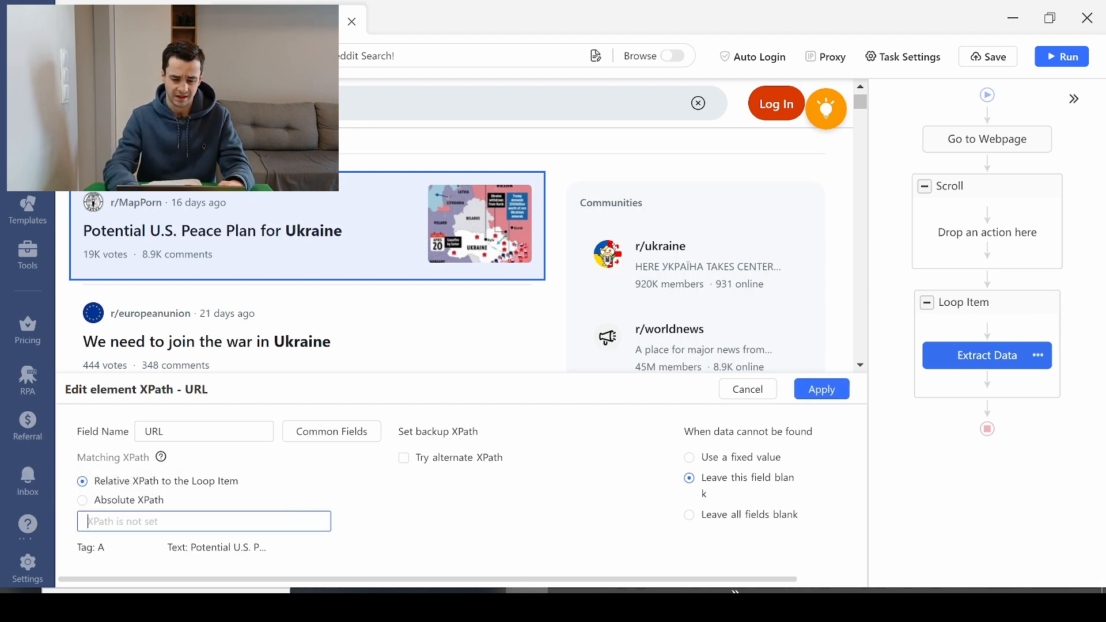
{"action": "left_click", "coordinate": [821, 390]}
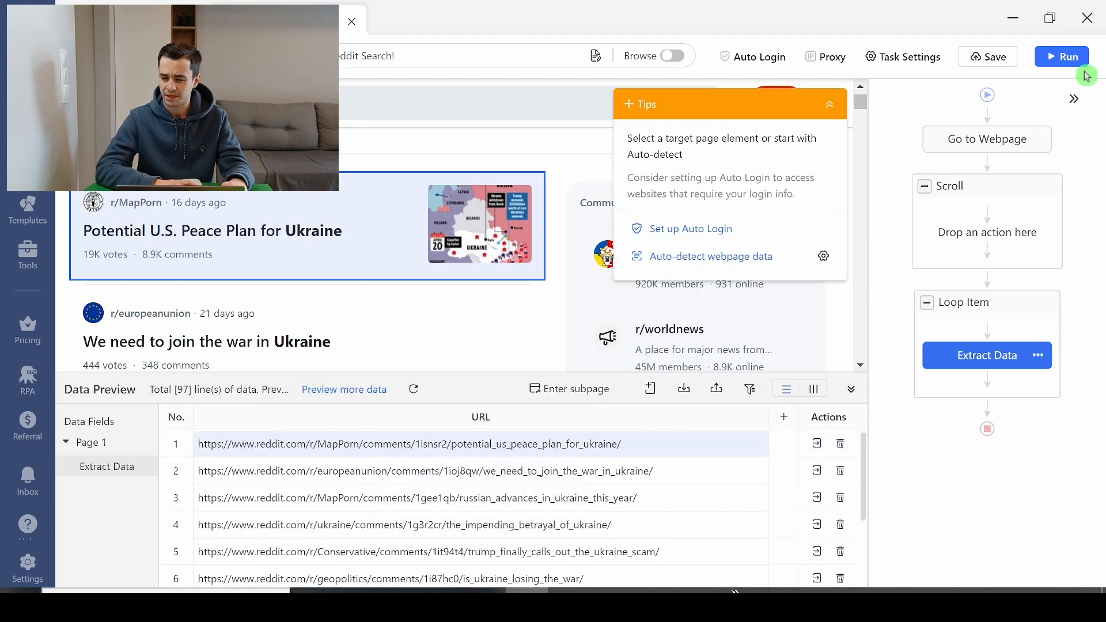
- Start a local Standard Mode run of the task on this device
{"action": "left_click", "coordinate": [1068, 62]}
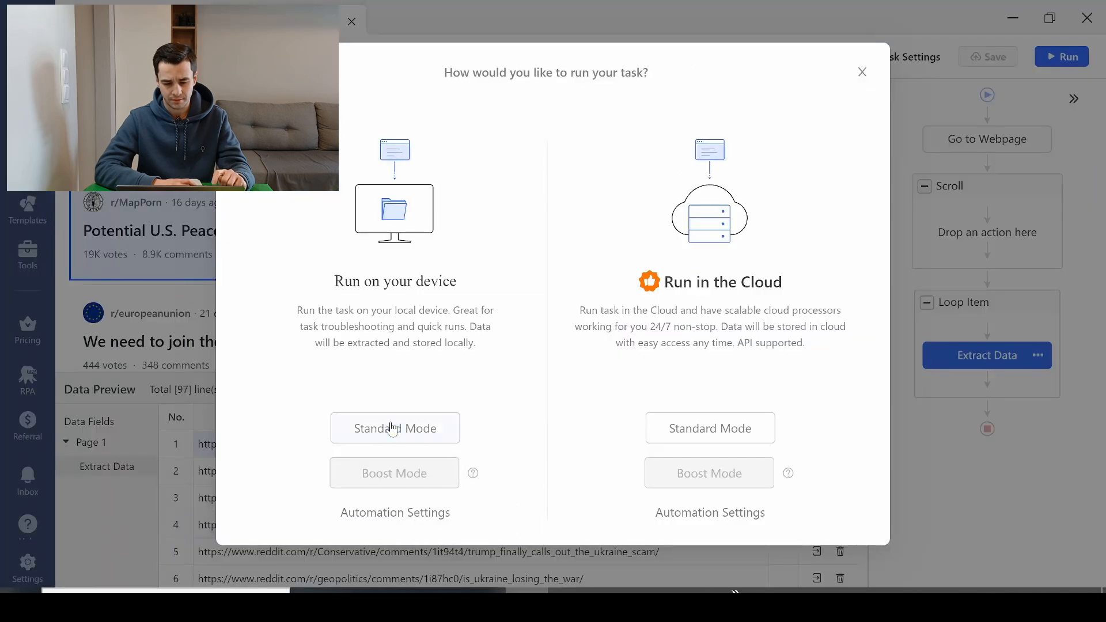
{"action": "left_click", "coordinate": [393, 429]}
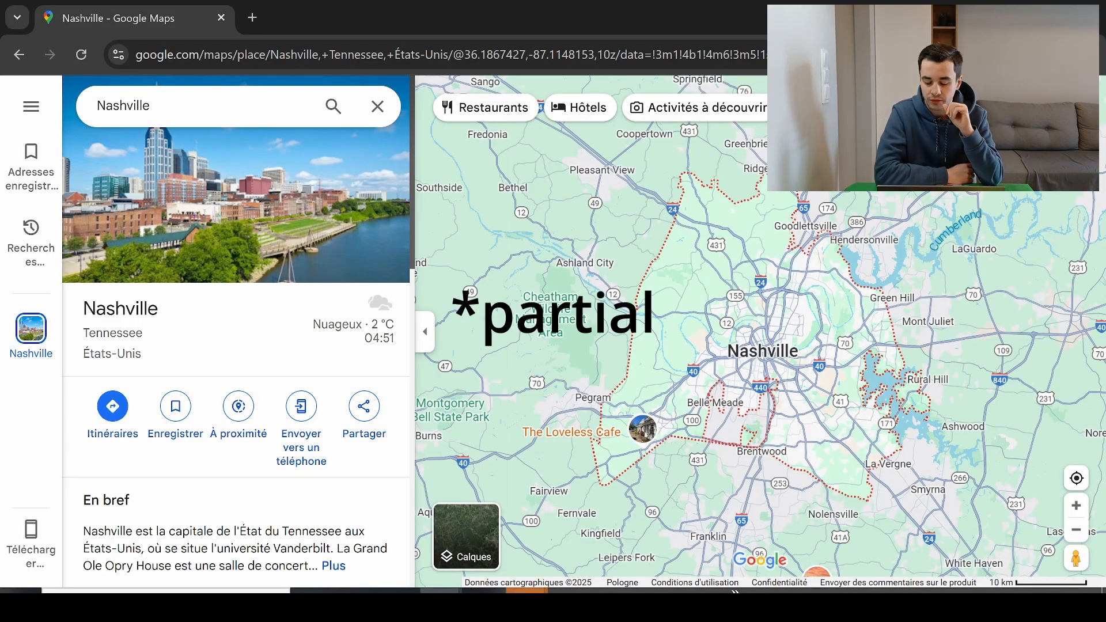
- Search 'restaurants à proximité de Nashville' and browse the listed restaurants
{"action": "left_click", "coordinate": [280, 105]}
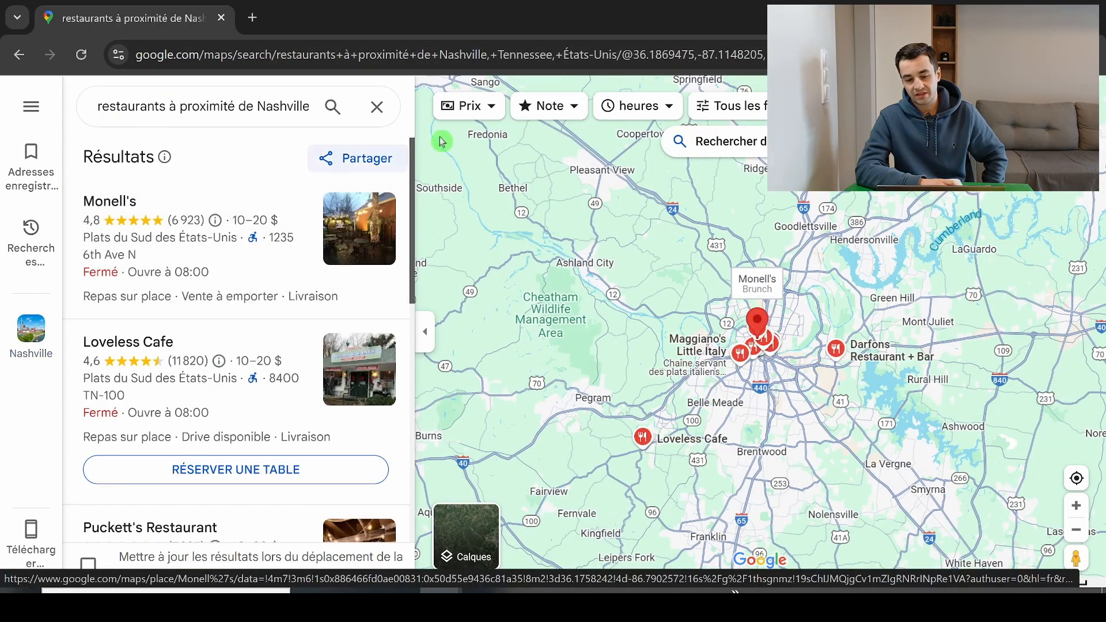
{"action": "scroll", "coordinate": [185, 264], "scroll_direction": "down", "scroll_amount": 2}
{"action": "scroll", "coordinate": [186, 264], "scroll_direction": "down", "scroll_amount": 3}
{"action": "scroll", "coordinate": [174, 251], "scroll_direction": "up", "scroll_amount": 1}
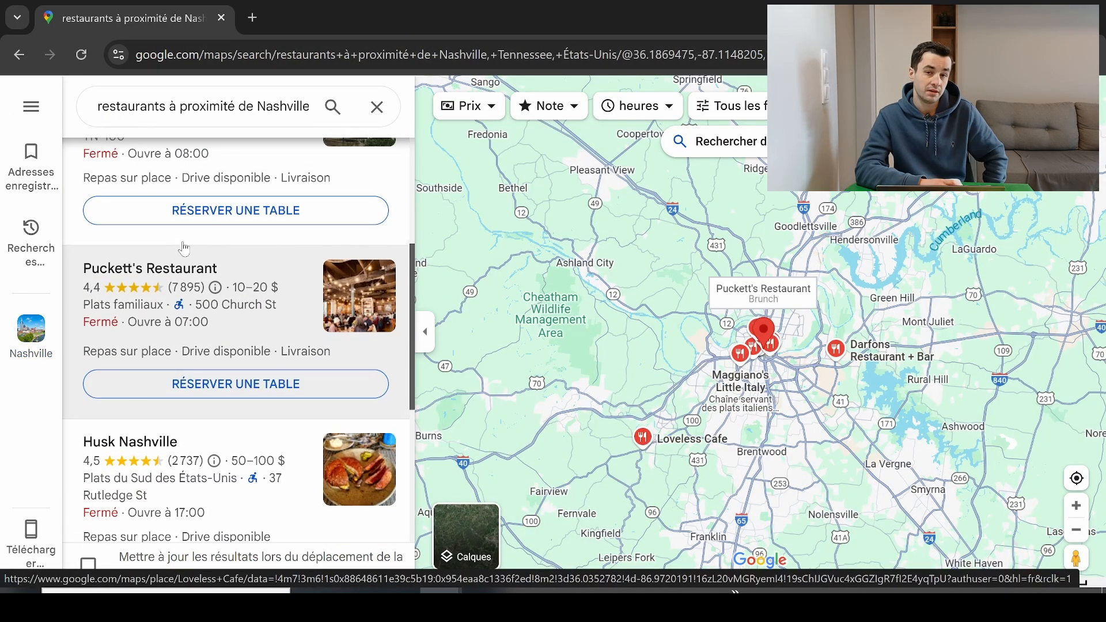
{"action": "scroll", "coordinate": [158, 255], "scroll_direction": "down", "scroll_amount": 3}
{"action": "scroll", "coordinate": [173, 259], "scroll_direction": "down", "scroll_amount": 2}
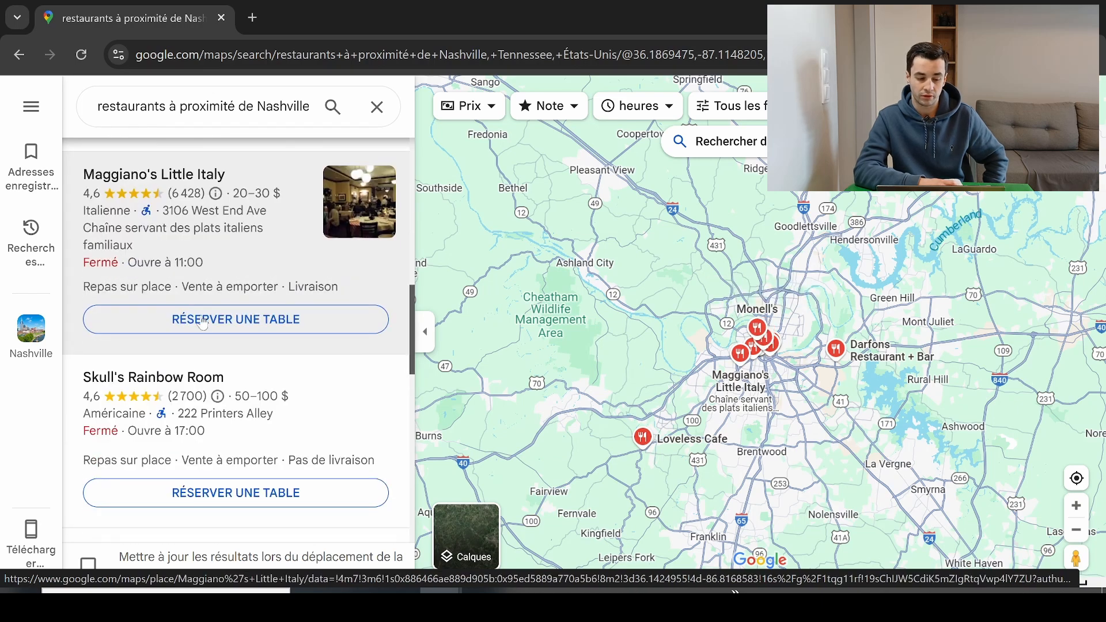
{"action": "scroll", "coordinate": [190, 285], "scroll_direction": "down", "scroll_amount": 3}
{"action": "scroll", "coordinate": [227, 327], "scroll_direction": "down", "scroll_amount": 2}
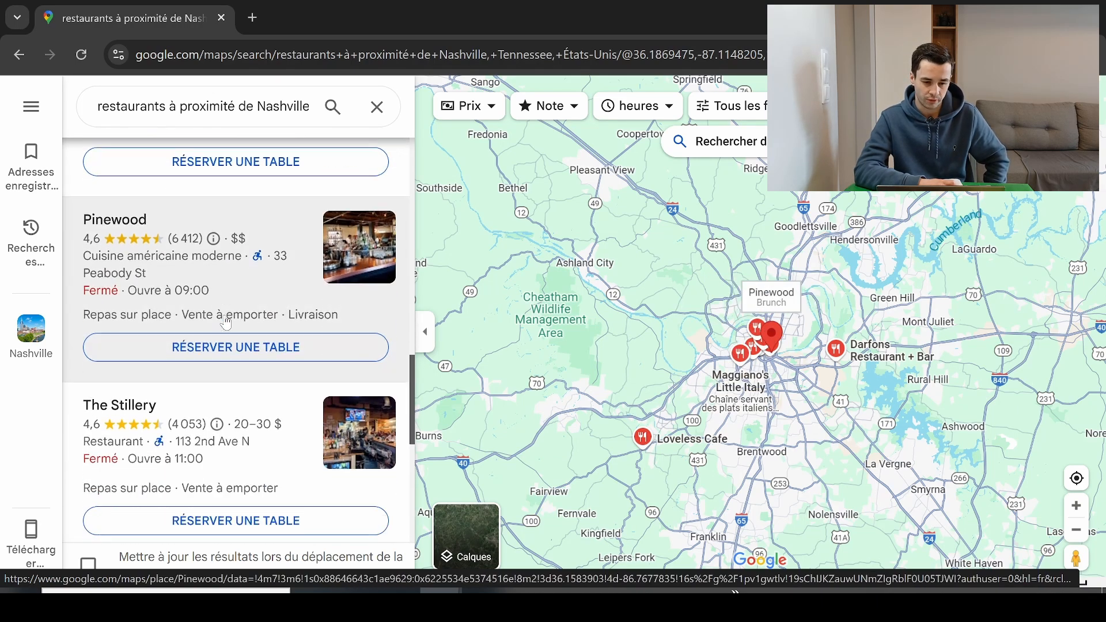
{"action": "scroll", "coordinate": [226, 327], "scroll_direction": "down", "scroll_amount": 1}
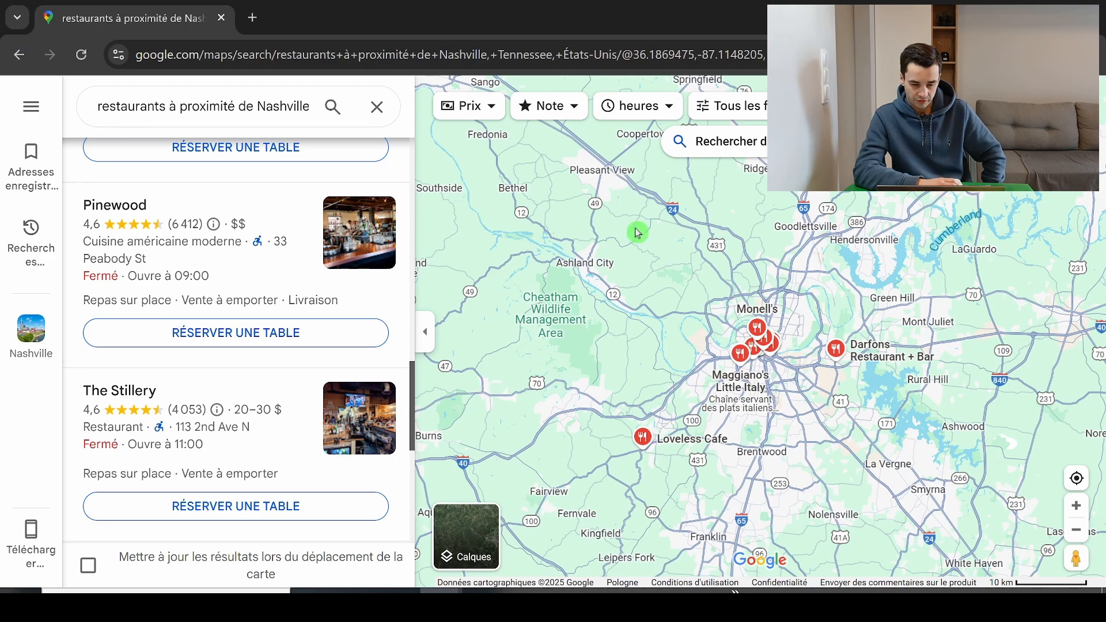
{"action": "scroll", "coordinate": [637, 234], "scroll_direction": "down", "scroll_amount": 2}
{"action": "scroll", "coordinate": [637, 234], "scroll_direction": "down", "scroll_amount": 2}
{"action": "scroll", "coordinate": [630, 247], "scroll_direction": "down", "scroll_amount": 2}
{"action": "scroll", "coordinate": [619, 262], "scroll_direction": "down", "scroll_amount": 2}
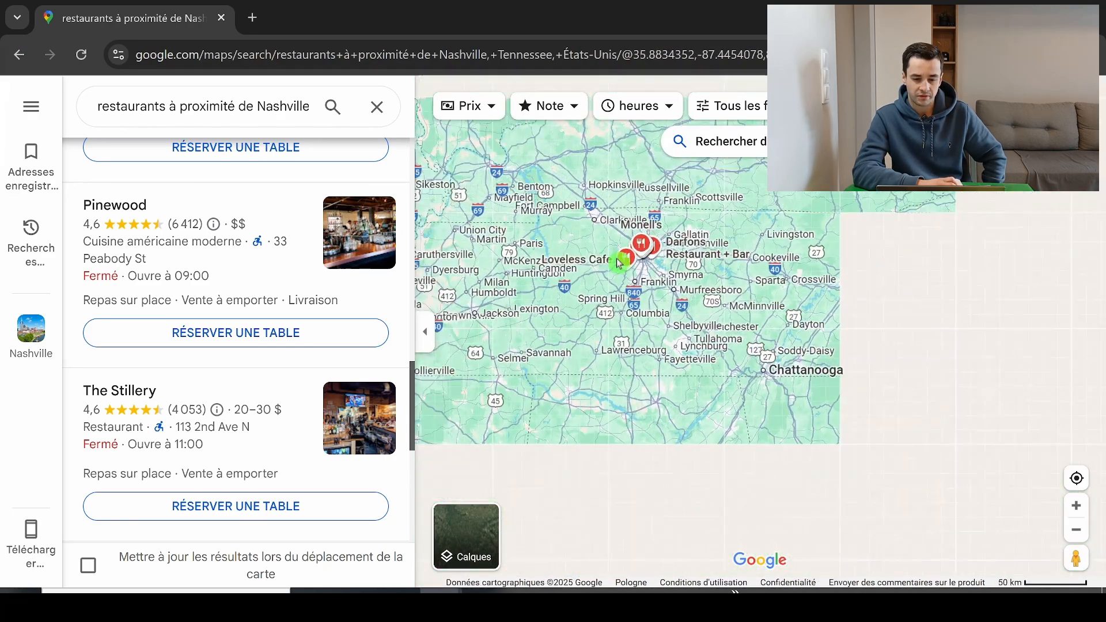
{"action": "scroll", "coordinate": [620, 262], "scroll_direction": "up", "scroll_amount": 3}
{"action": "scroll", "coordinate": [616, 242], "scroll_direction": "up", "scroll_amount": 3}
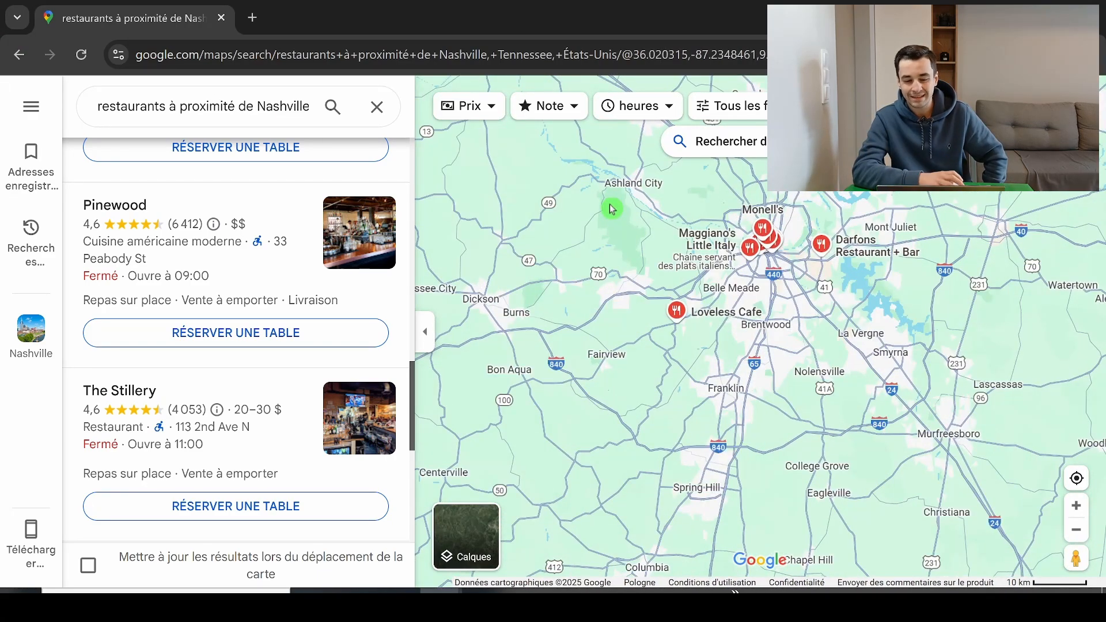
{"action": "scroll", "coordinate": [612, 208], "scroll_direction": "down", "scroll_amount": 1}
{"action": "scroll", "coordinate": [612, 208], "scroll_direction": "up", "scroll_amount": 1}
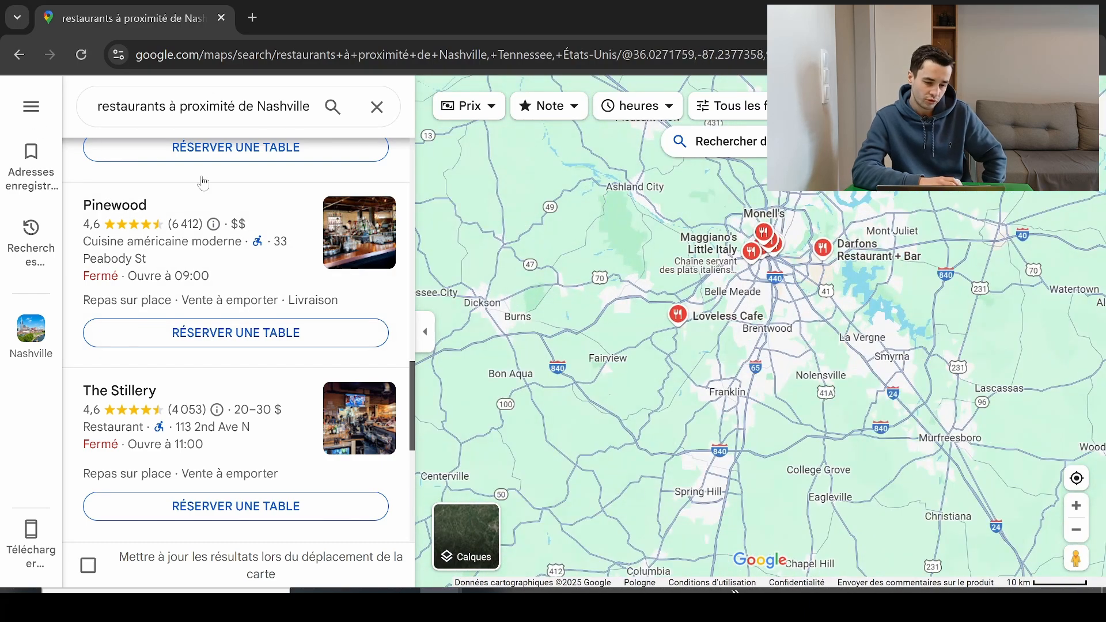
{"action": "scroll", "coordinate": [203, 259], "scroll_direction": "up", "scroll_amount": 5}
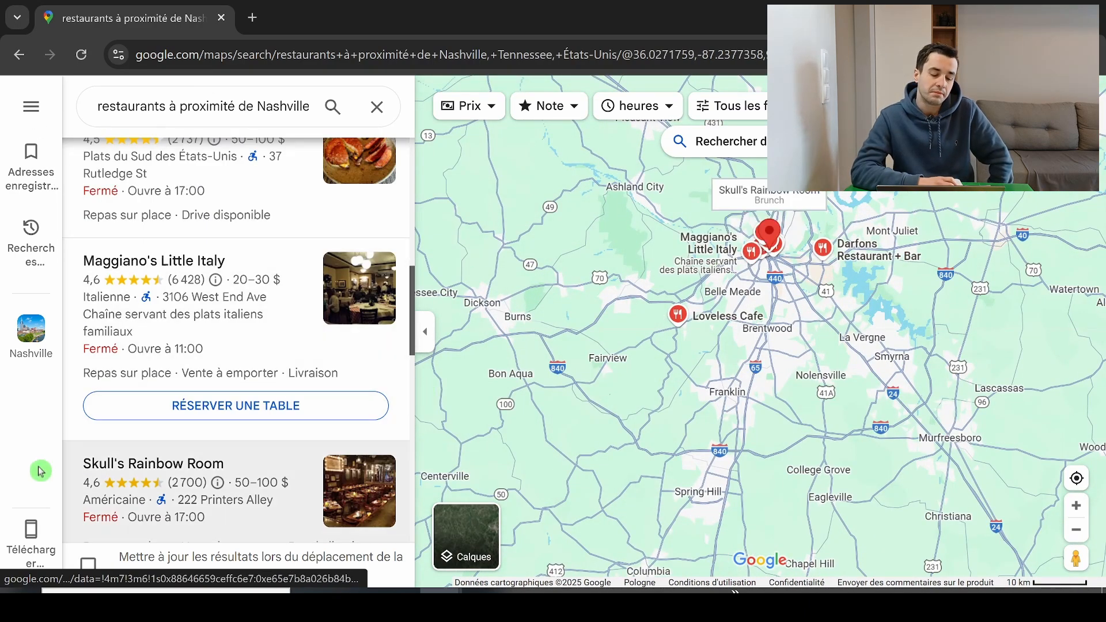
{"action": "scroll", "coordinate": [204, 259], "scroll_direction": "up", "scroll_amount": 2}
{"action": "scroll", "coordinate": [126, 217], "scroll_direction": "up", "scroll_amount": 2}
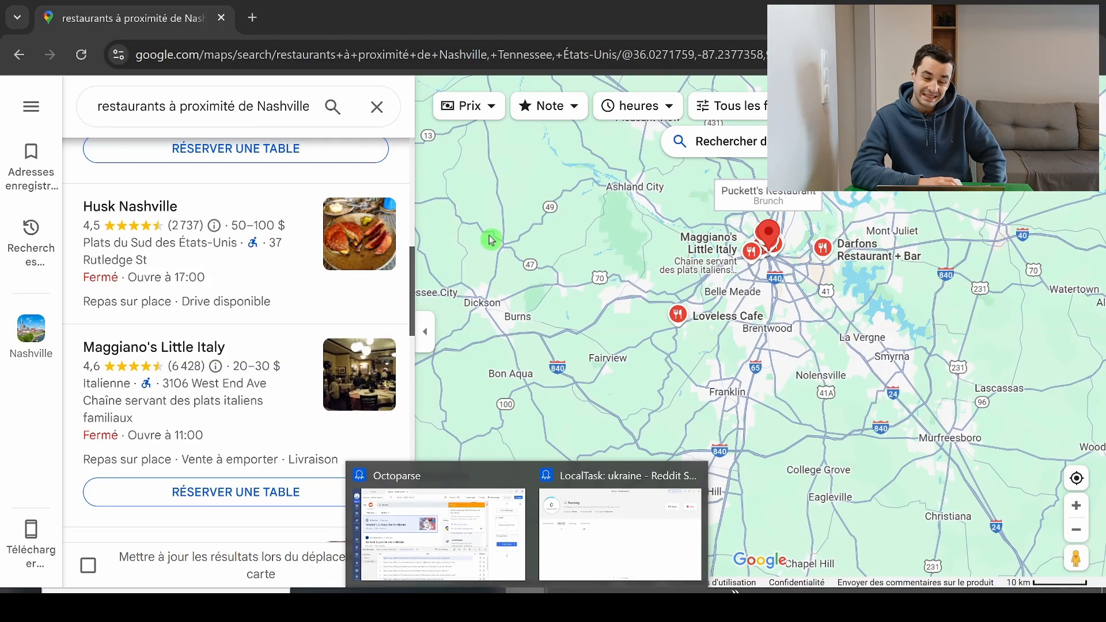
{"action": "scroll", "coordinate": [233, 216], "scroll_direction": "up", "scroll_amount": 5}
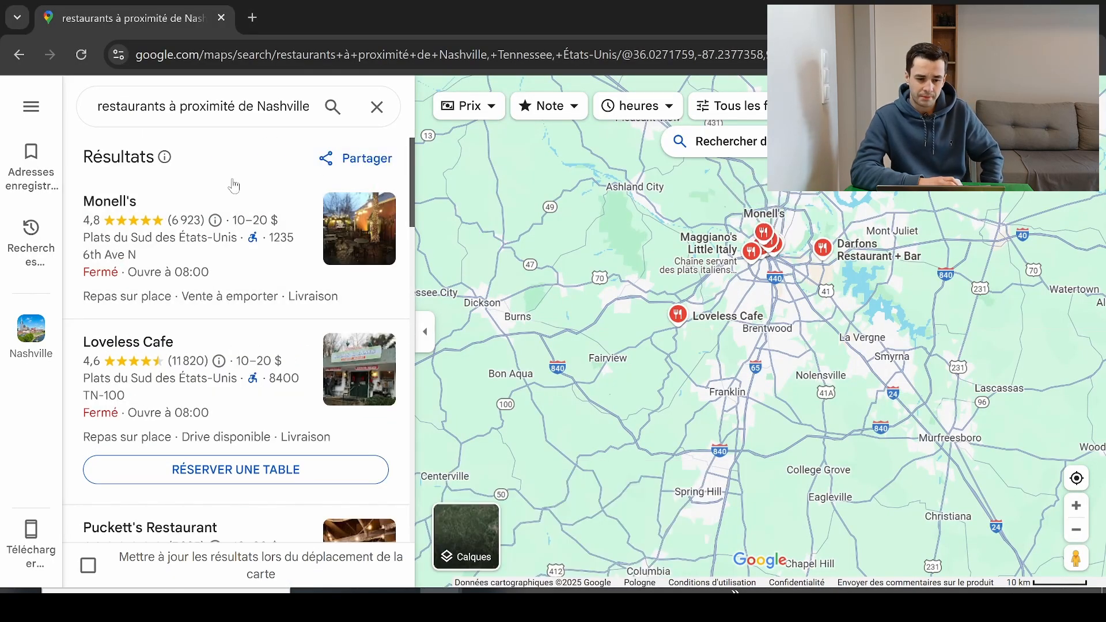
{"action": "left_click", "coordinate": [100, 175]}
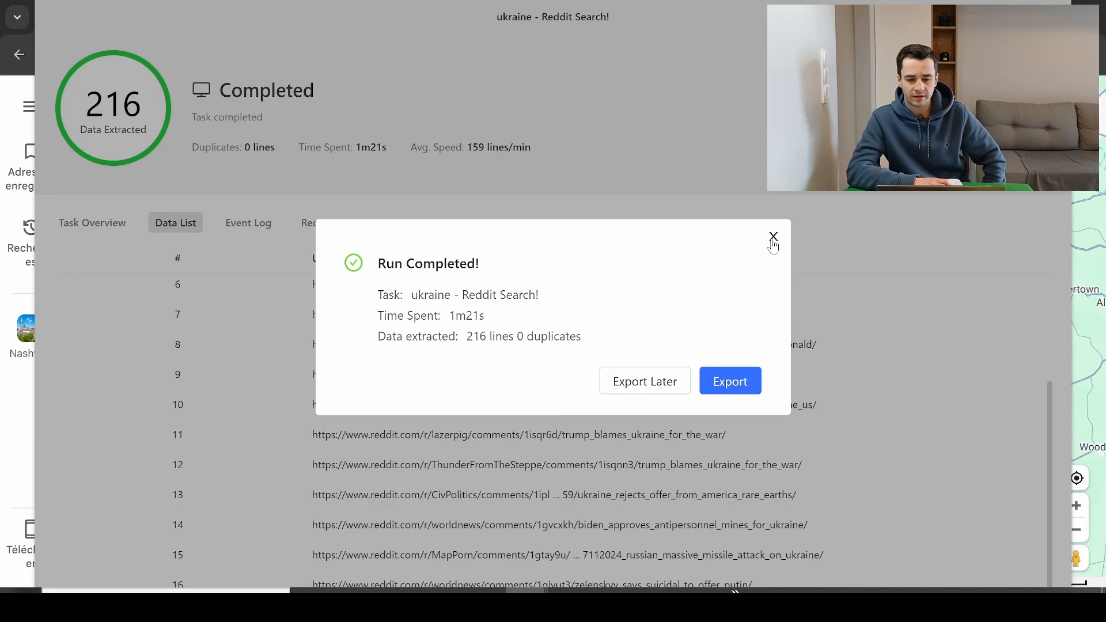
- Dismiss the 216-row run-completed notice and set the Scroll step's scroll area to Partial
{"action": "left_click", "coordinate": [774, 238]}
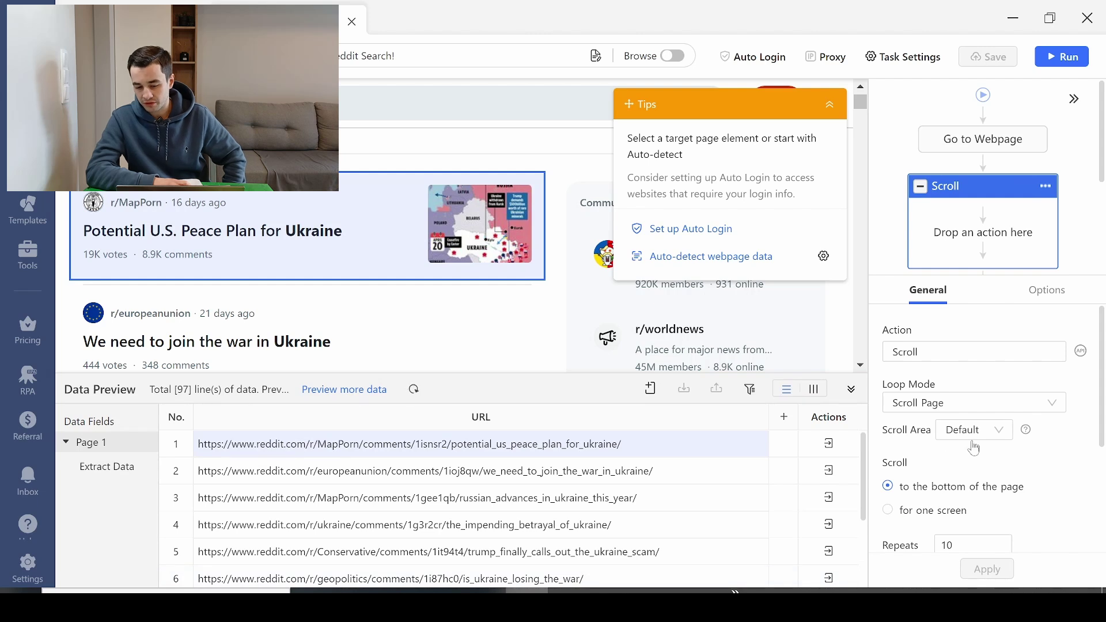
{"action": "left_click", "coordinate": [975, 430]}
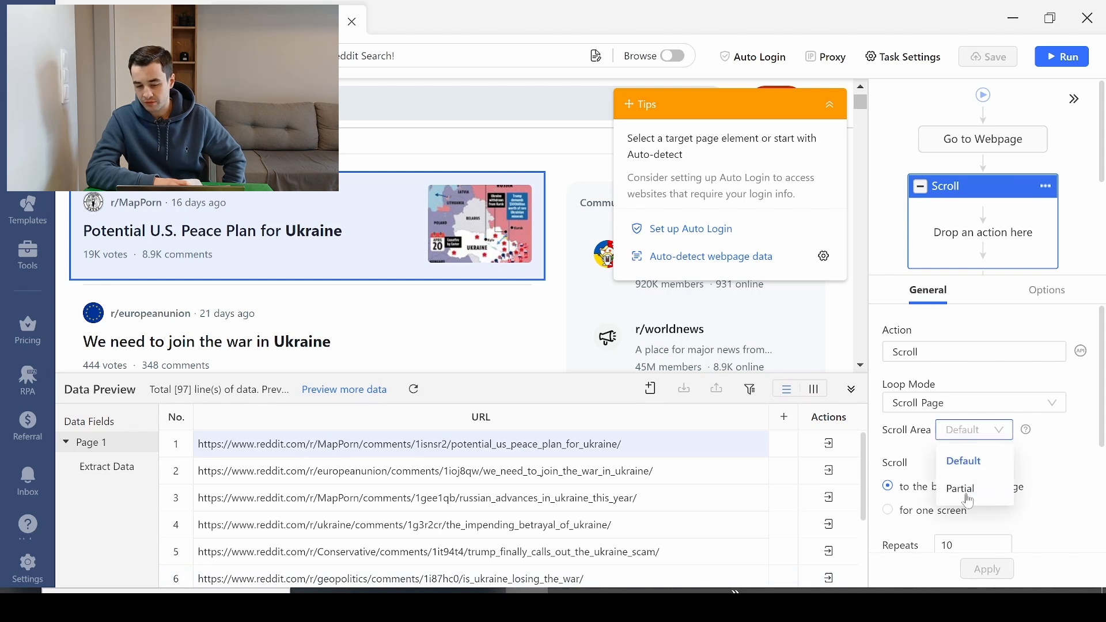
{"action": "left_click", "coordinate": [961, 489]}
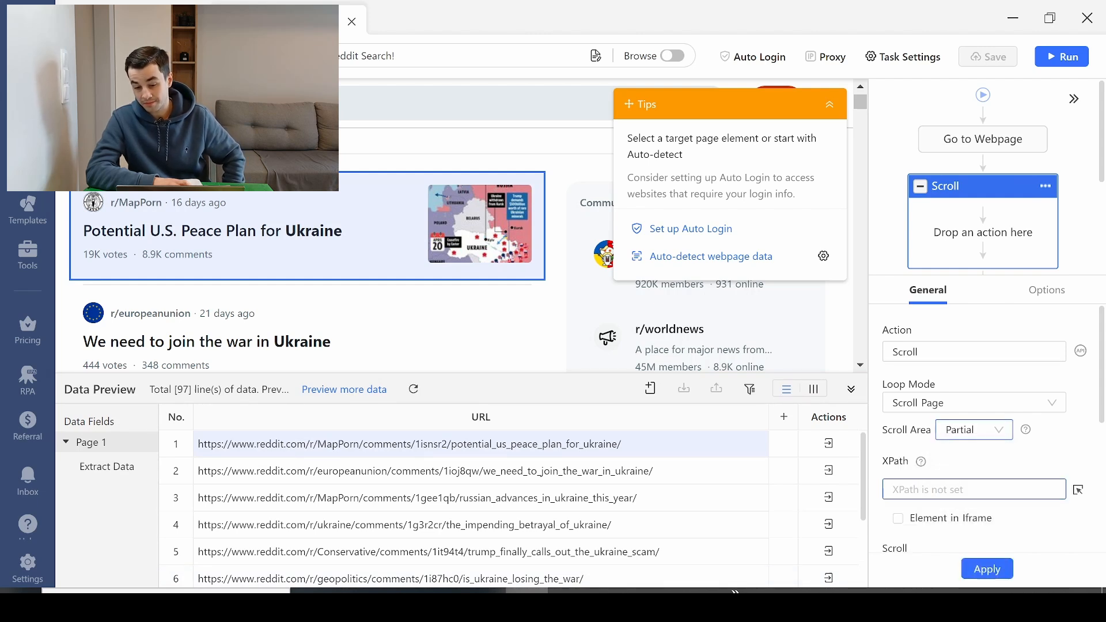
{"action": "scroll", "coordinate": [942, 477], "scroll_direction": "down", "scroll_amount": 2}
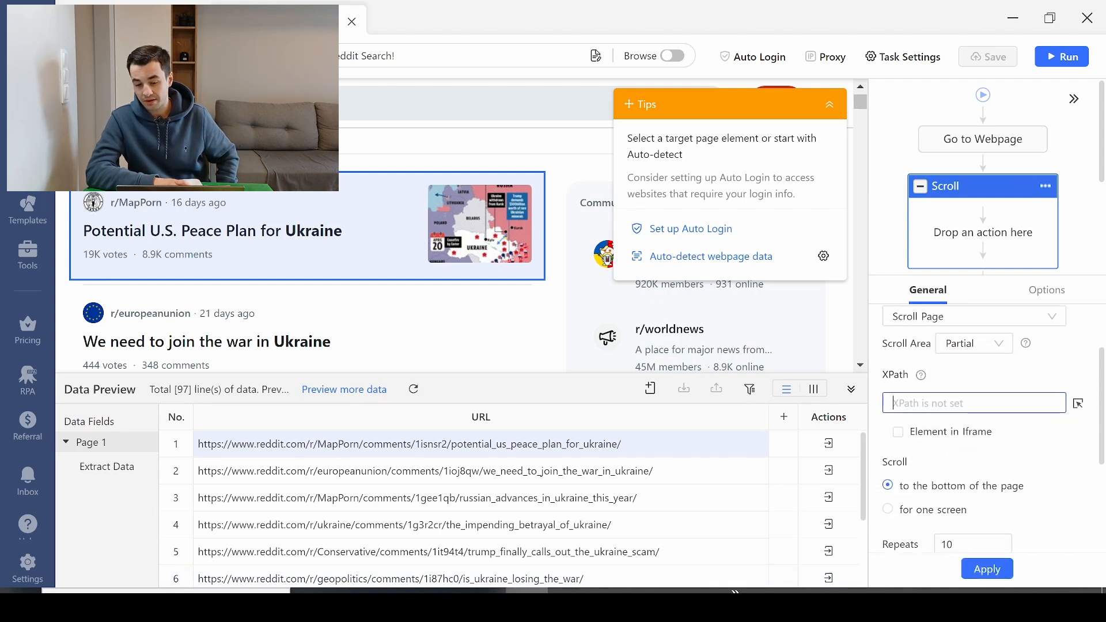